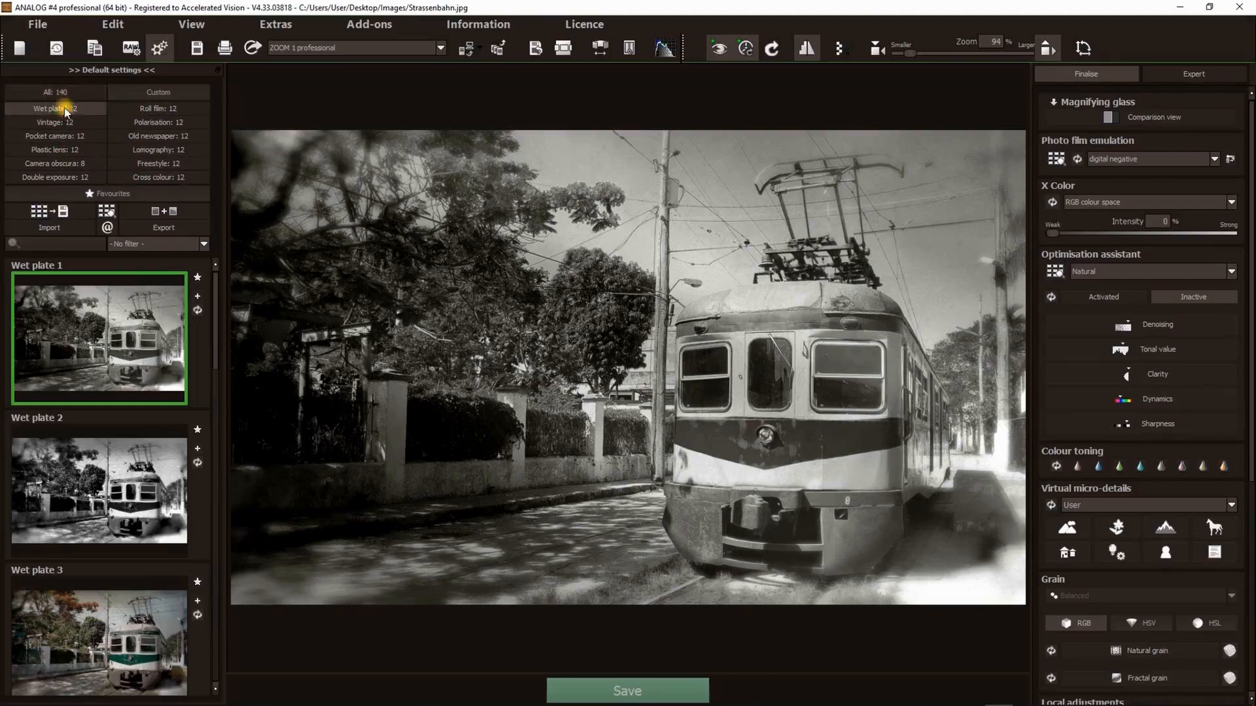
- Preview the Roll film, Vintage, Camera obscura, Freestyle, Double exposure and Cross colour preset categories on the tram photo
left_click(144, 112)
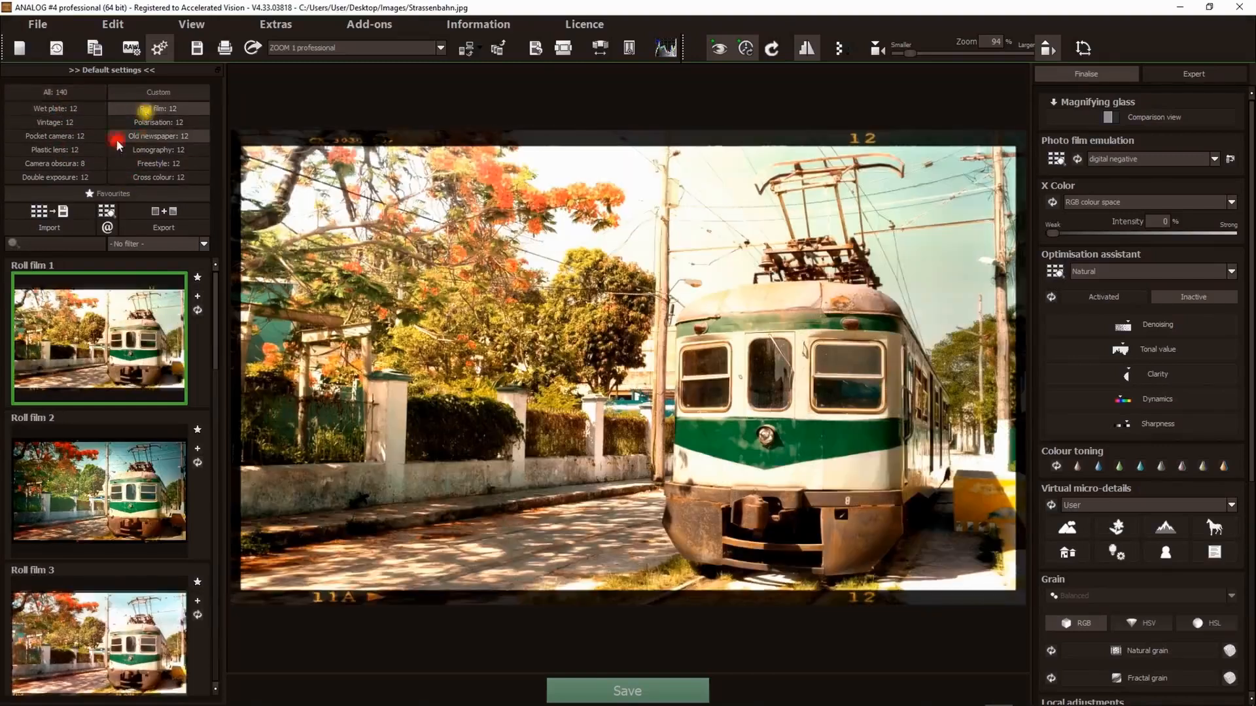
left_click(60, 123)
left_click(59, 164)
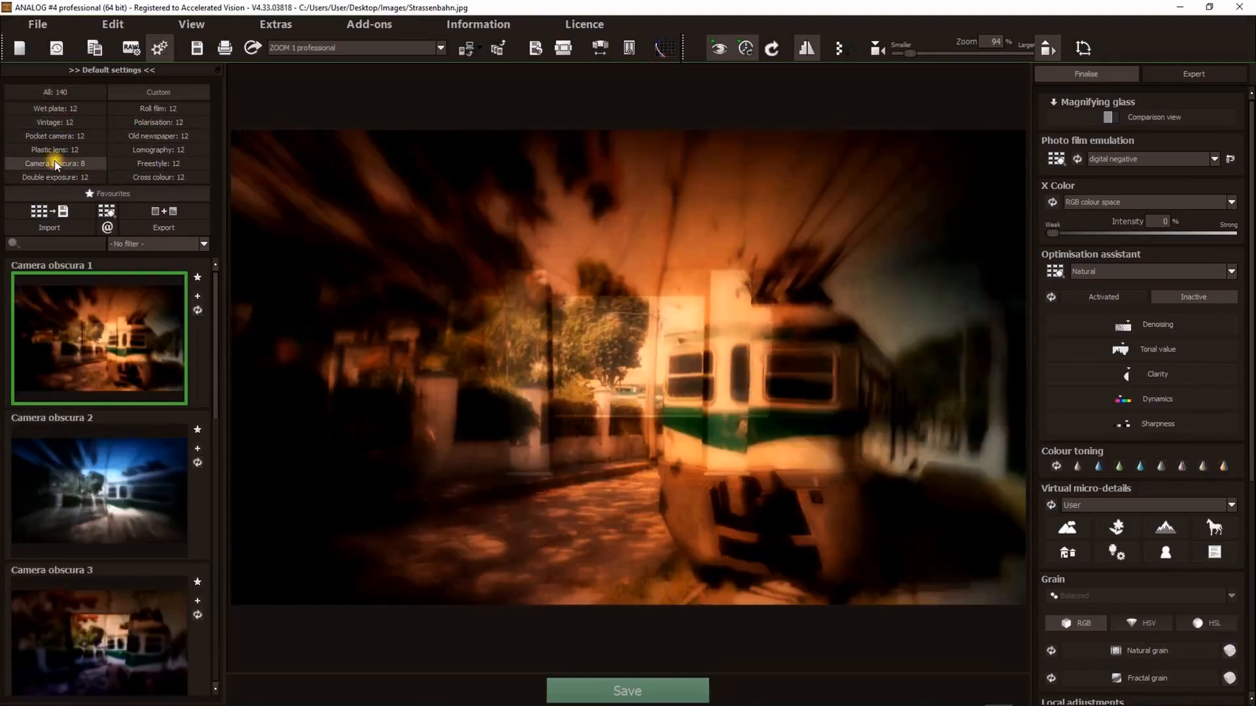
left_click(141, 181)
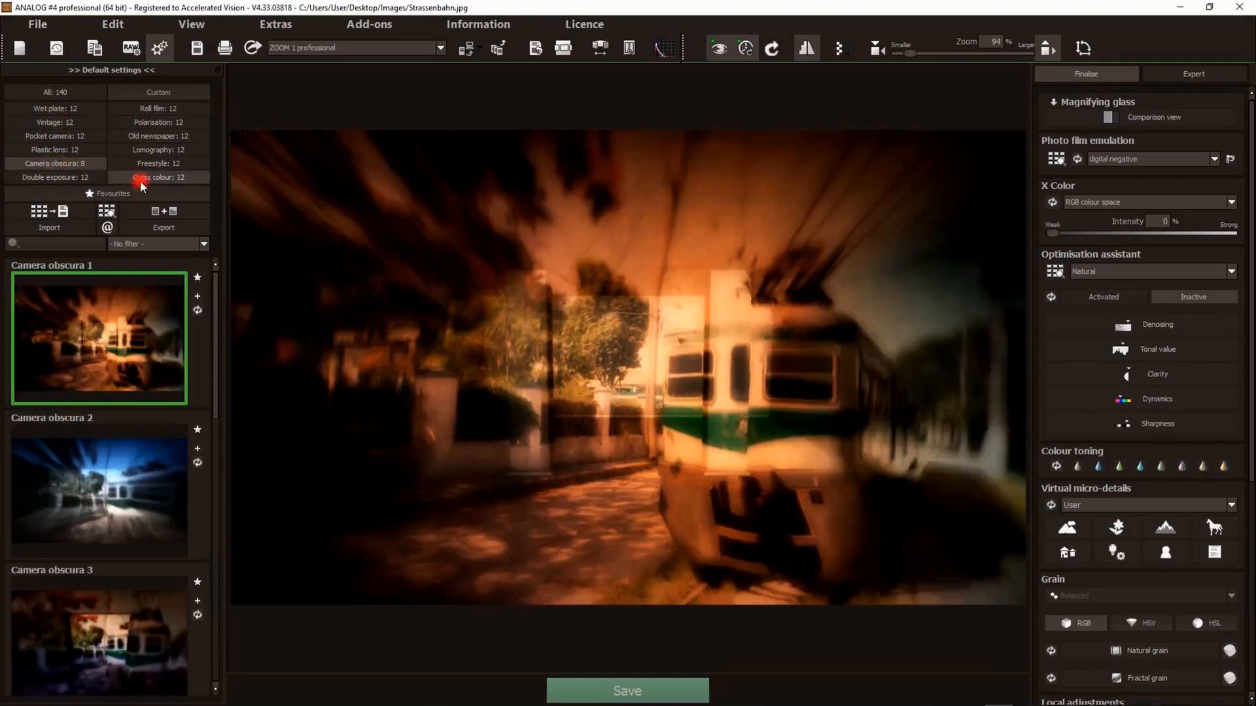
left_click(146, 169)
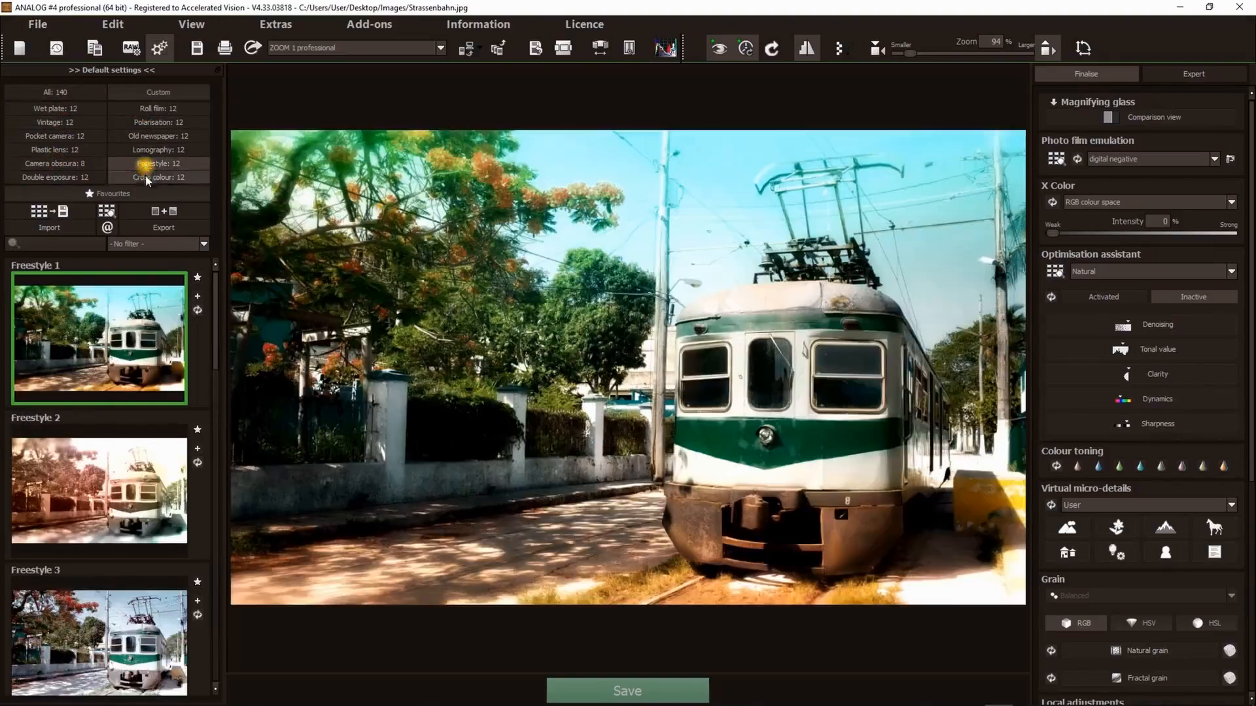
left_click(70, 176)
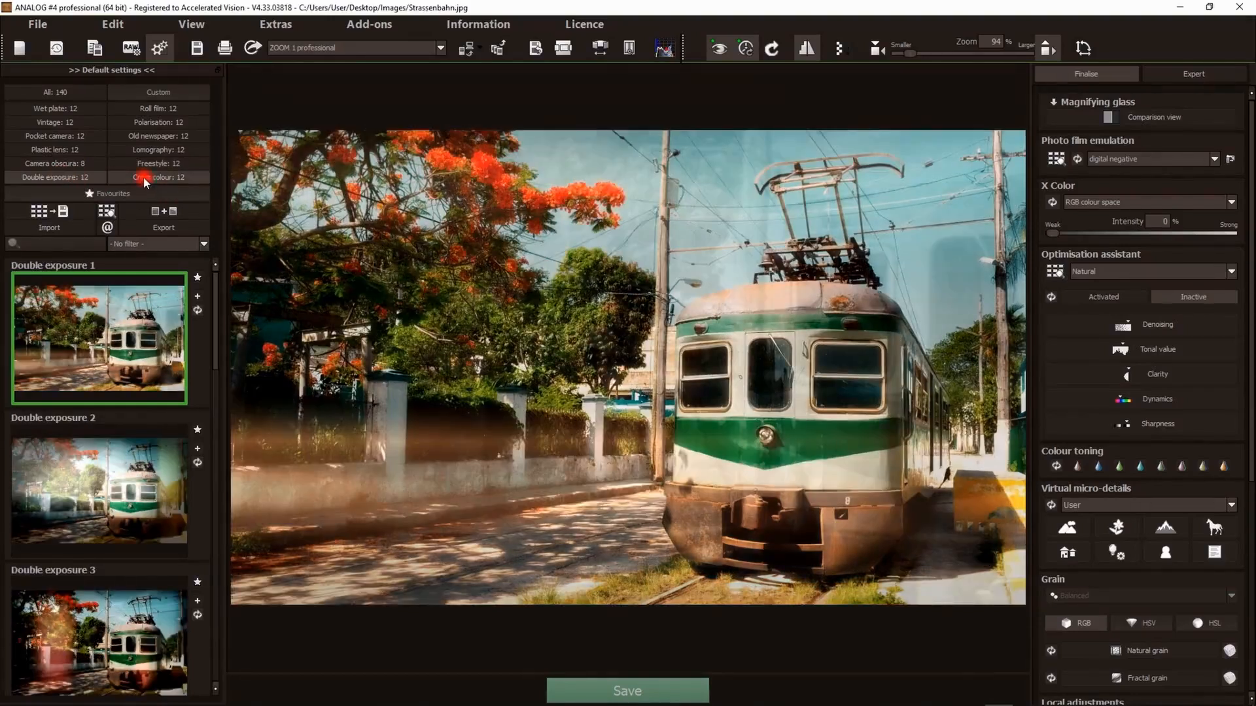
left_click(145, 178)
- Browse the Cross colour and Wet plate presets, then return to the Roll film category
scroll(88, 445, "down", 3)
scroll(89, 445, "up", 3)
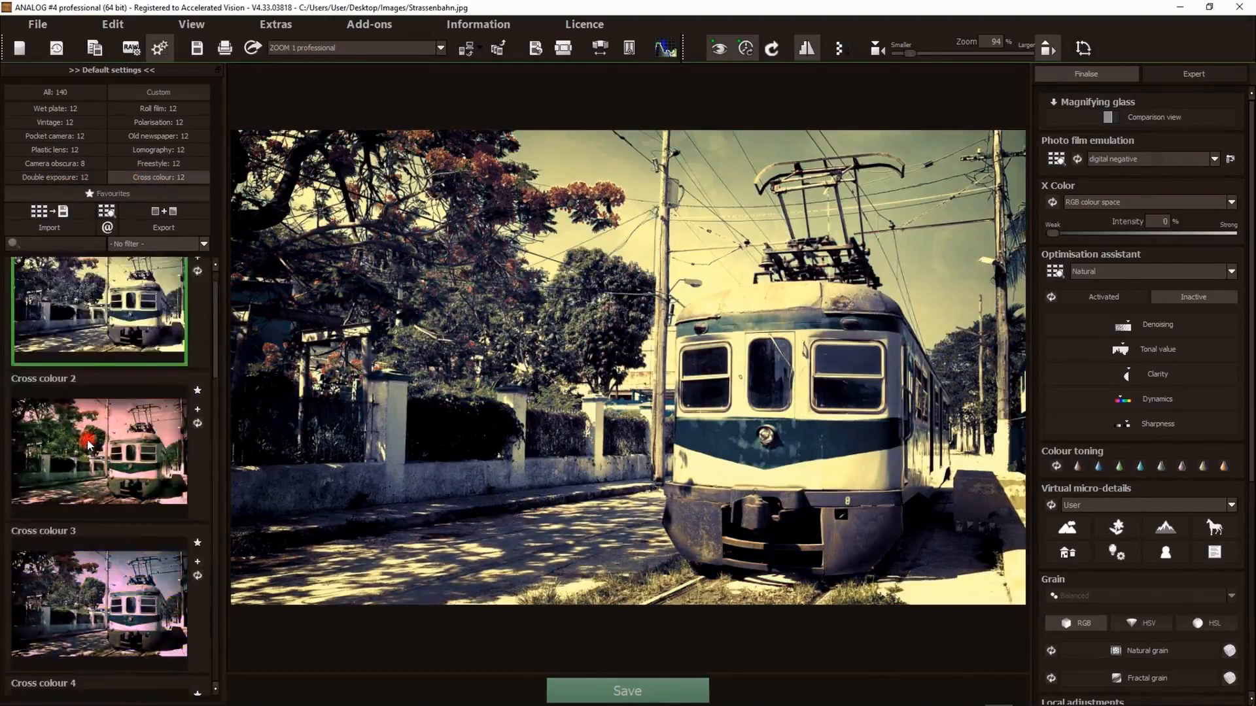
scroll(89, 445, "up", 2)
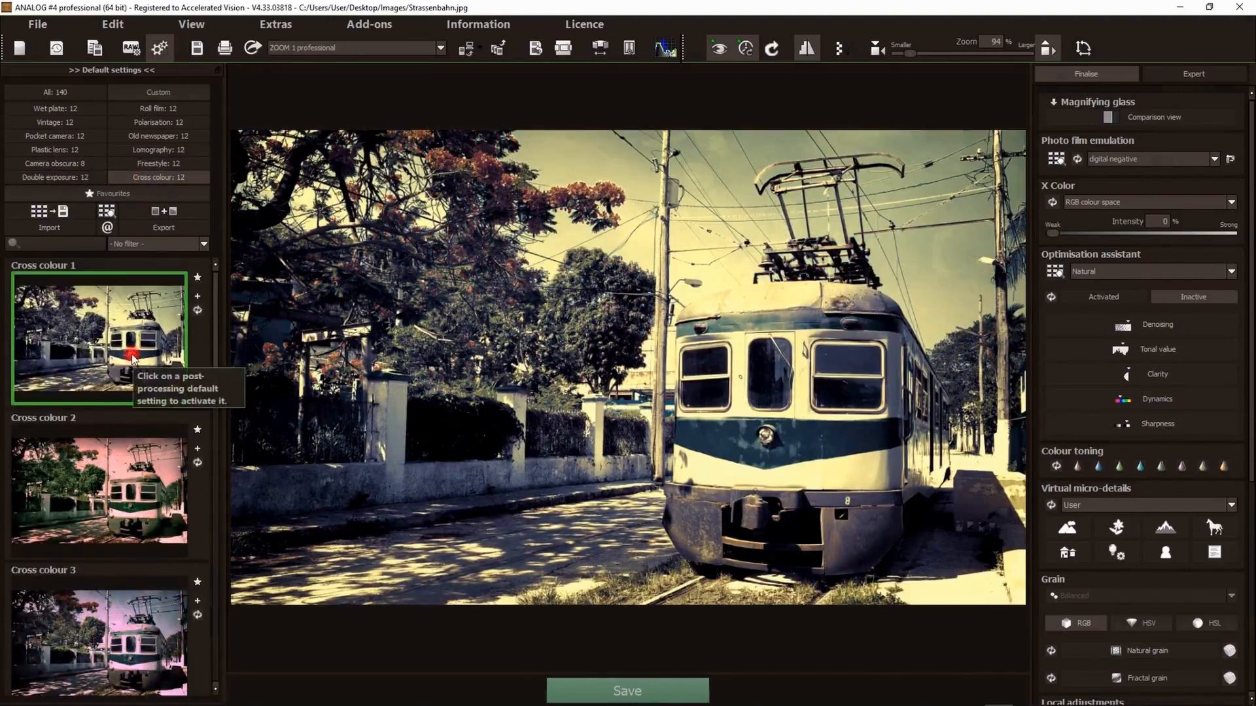
left_click(57, 108)
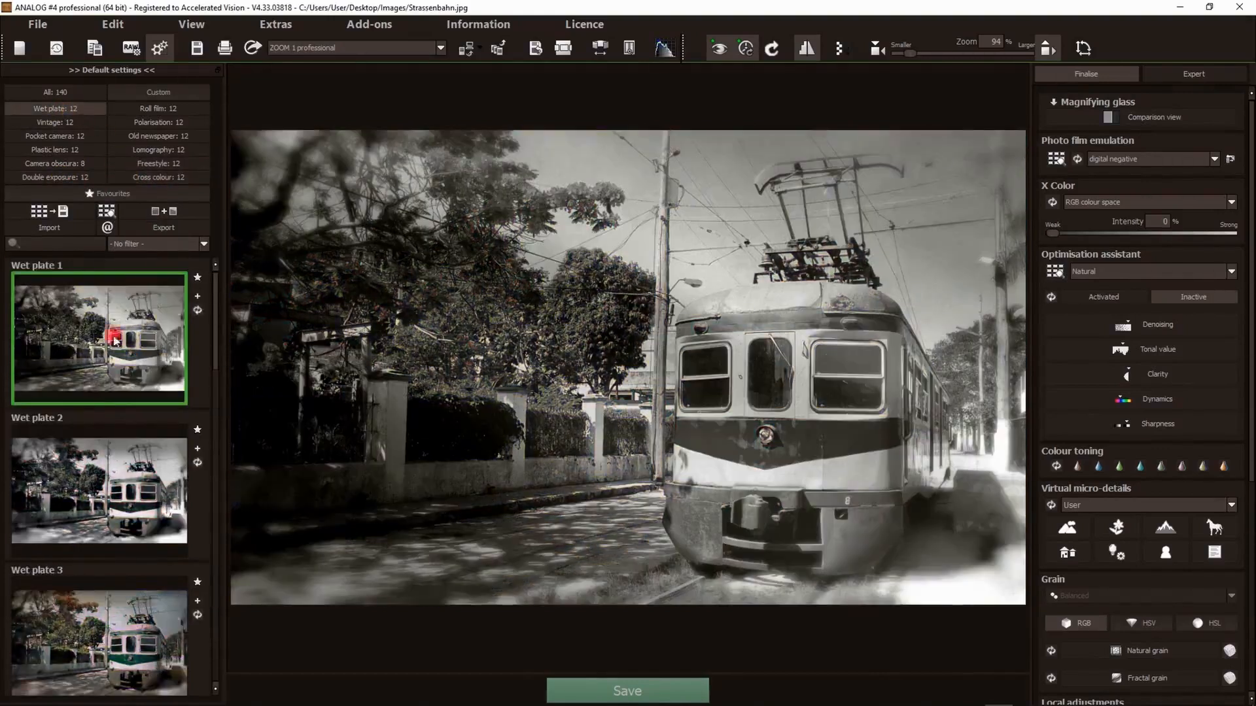
scroll(98, 458, "down", 5)
left_click(142, 108)
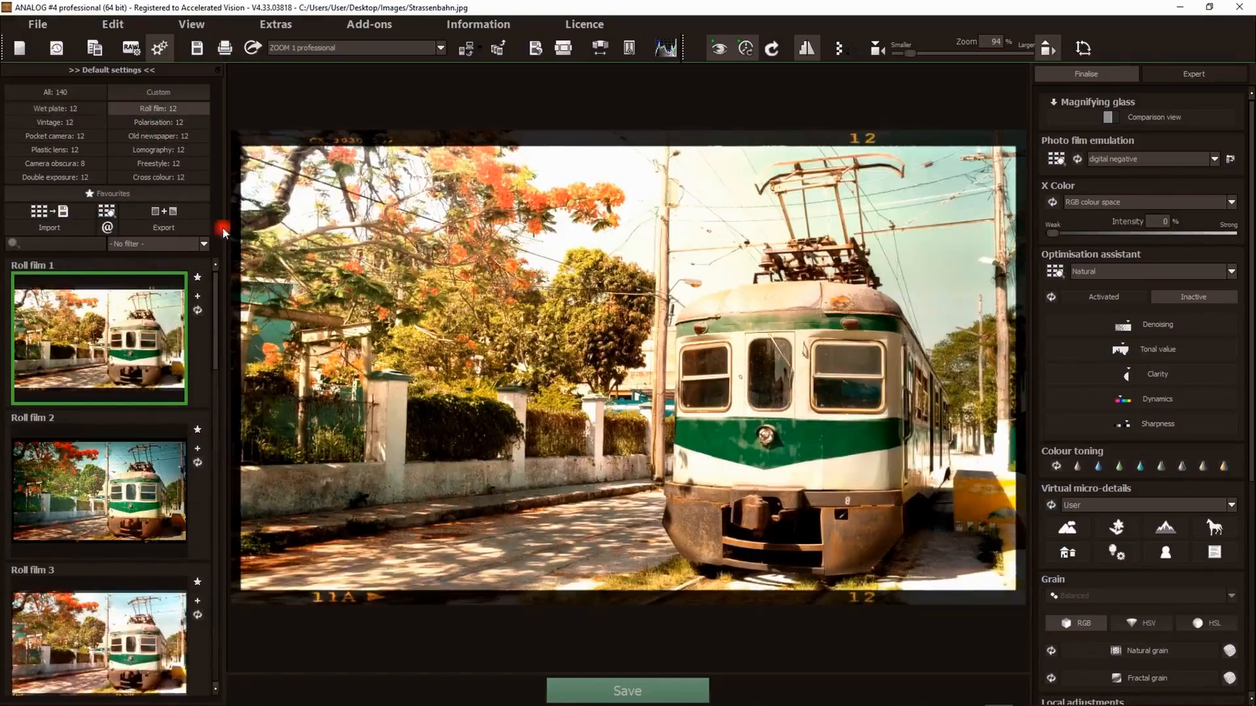
- Open the variant browser for the Roll film presets and apply Roll film 7
left_click(105, 213)
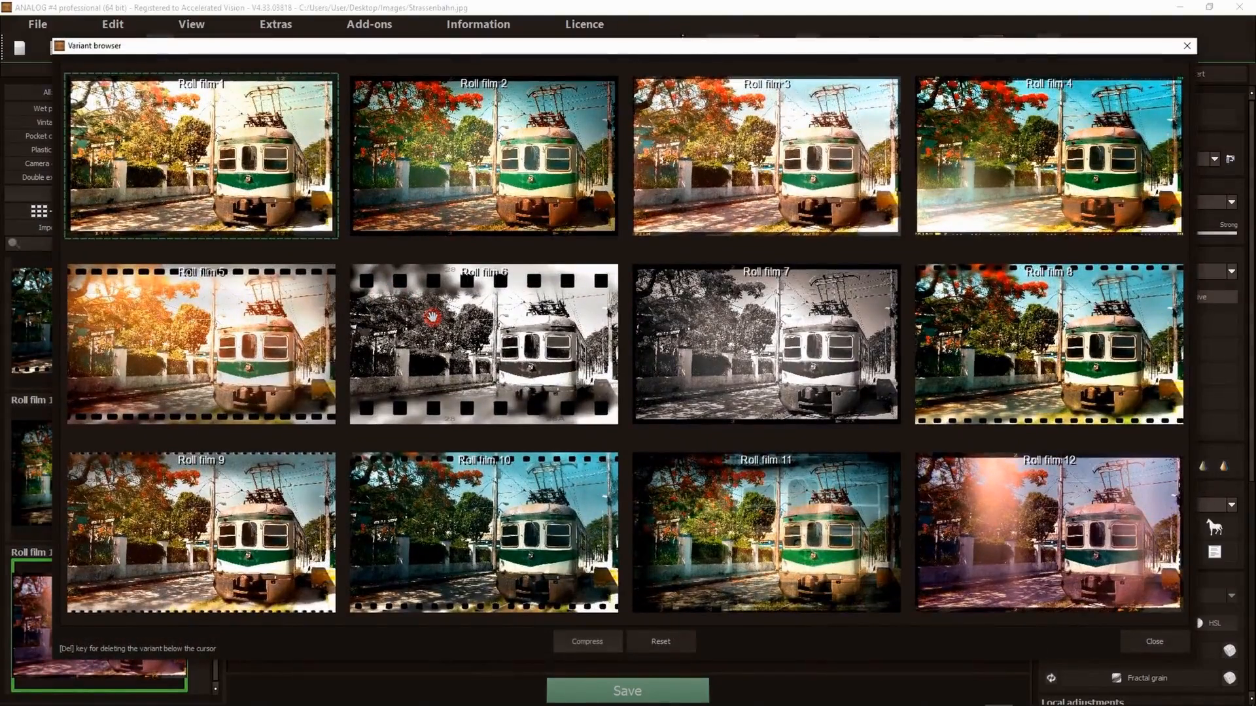
scroll(281, 294, "up", 4)
left_click_drag(199, 149, 631, 390)
left_click_drag(863, 486, 414, 216)
left_click_drag(911, 457, 571, 397)
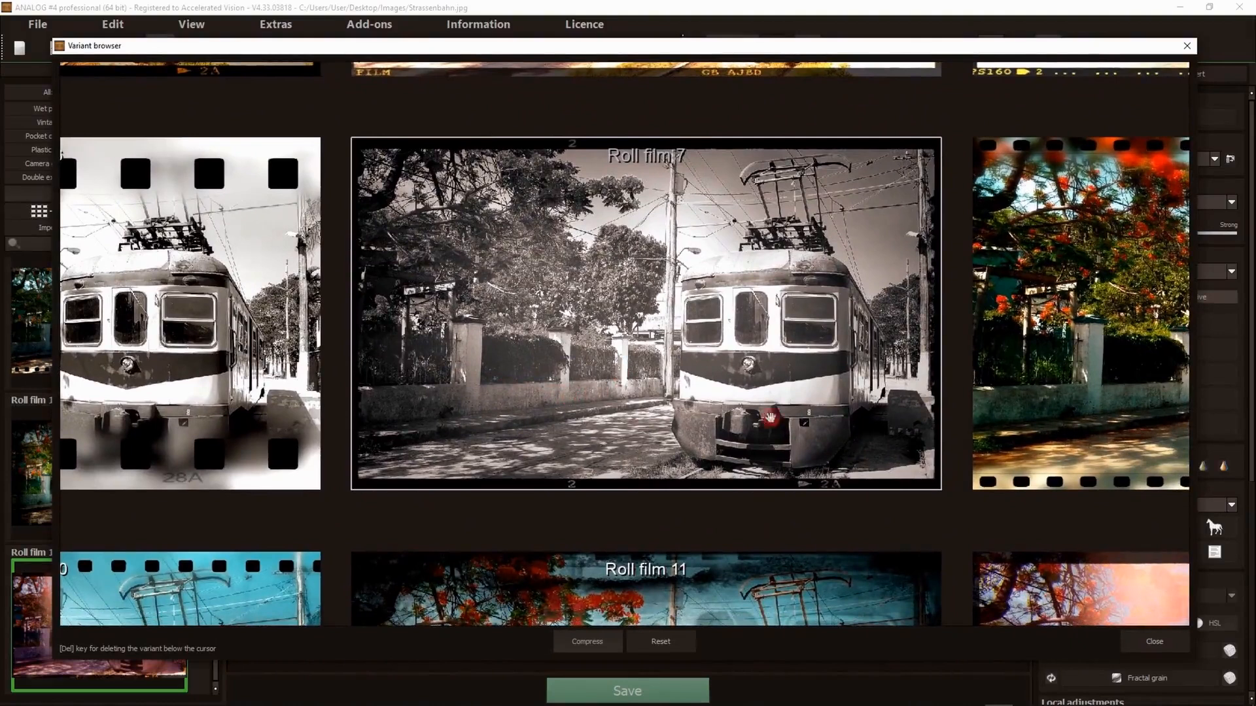
left_click(640, 338)
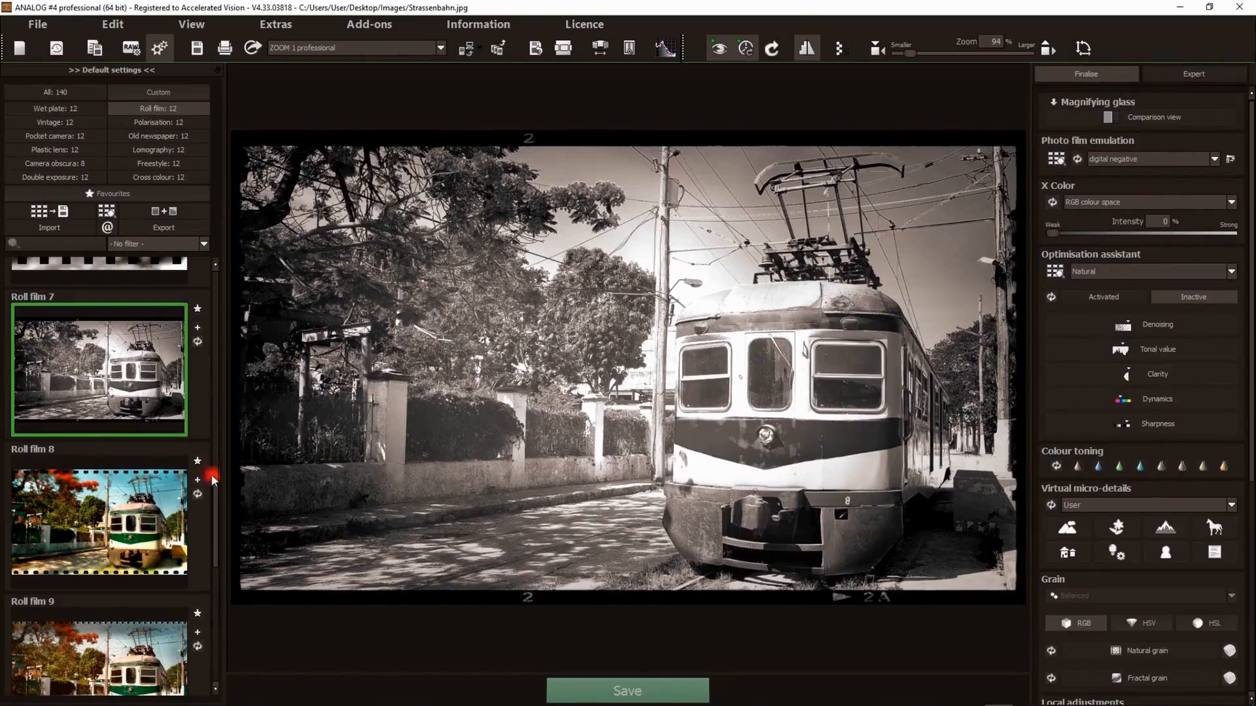
- Reapply the Roll film 1 preset and switch to the Expert settings
left_click_drag(216, 492, 208, 252)
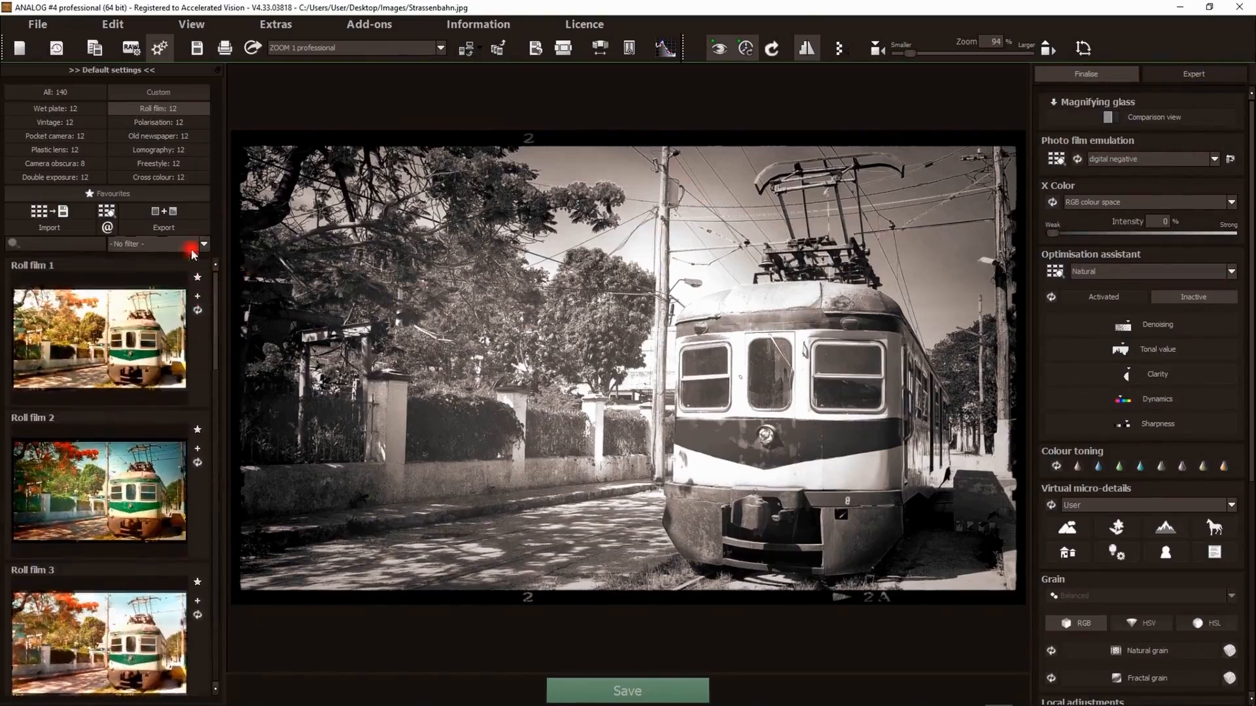
left_click(120, 345)
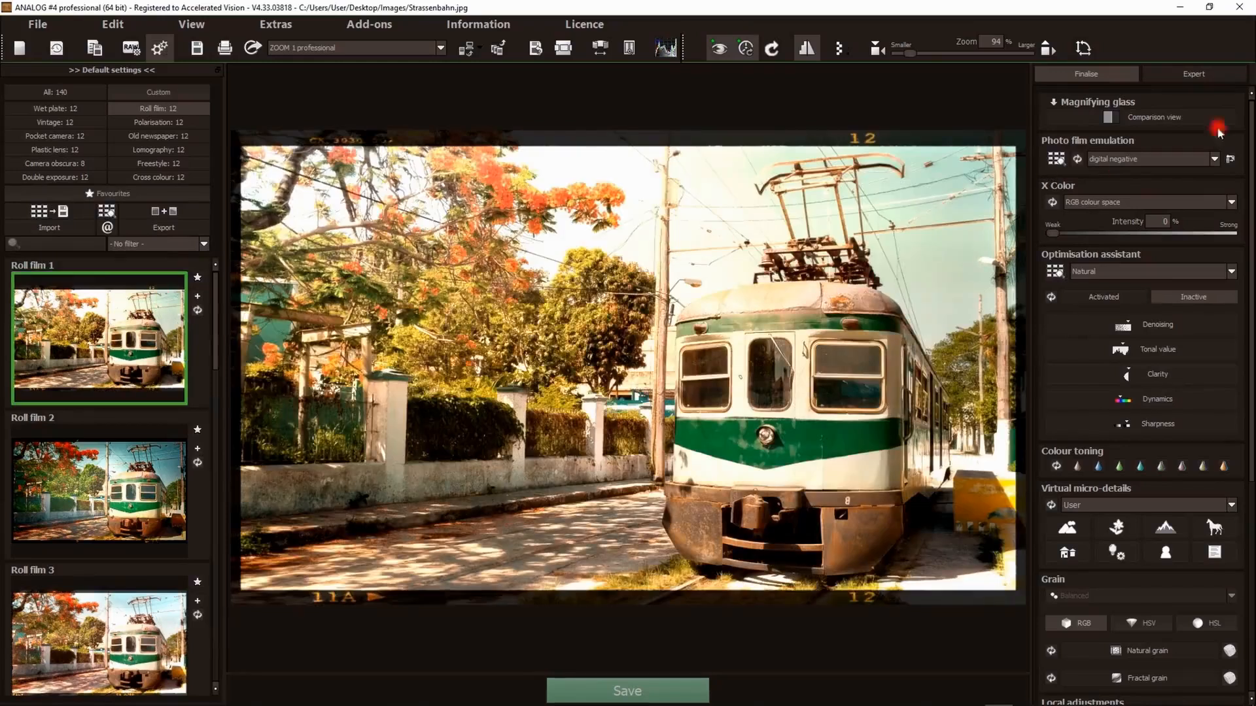
left_click(1189, 75)
left_click(1184, 76)
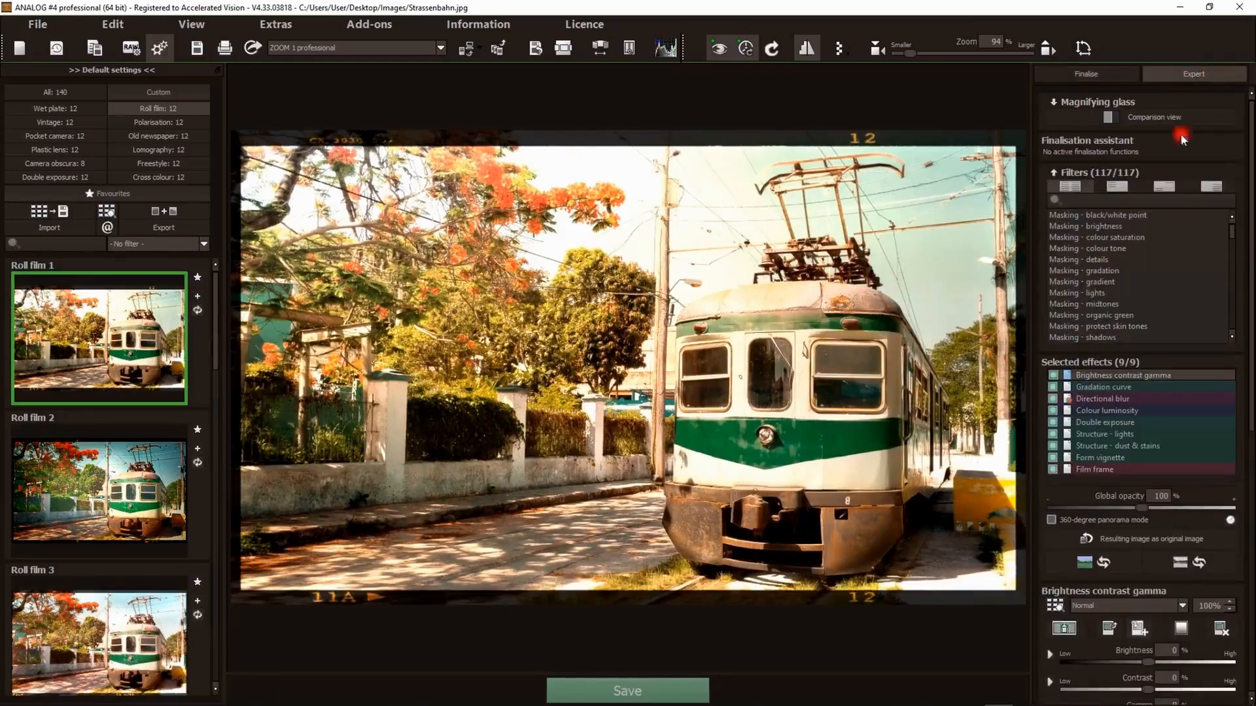
- Browse the filter list and compare the effect stack of Roll film 2 with Roll film 1
mouse_move(1232, 229)
left_mouse_down()
mouse_move(1230, 257)
mouse_move(1228, 218)
left_mouse_up()
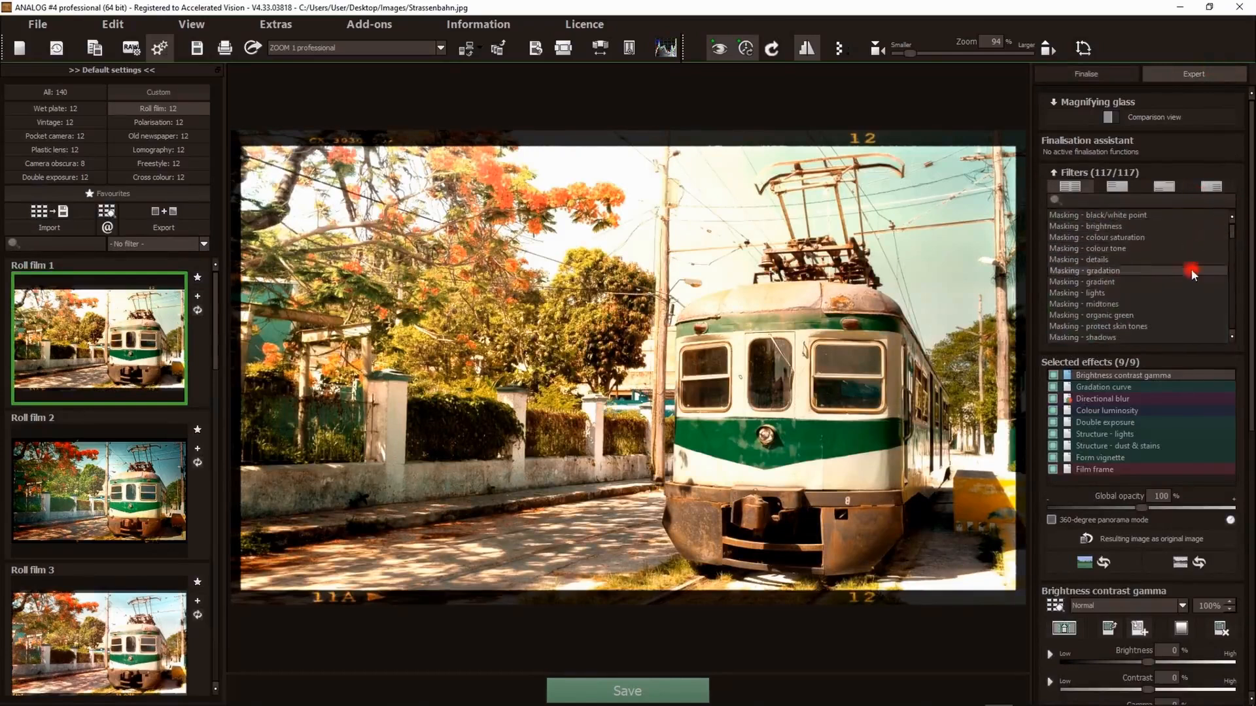
scroll(1196, 290, "down", 1)
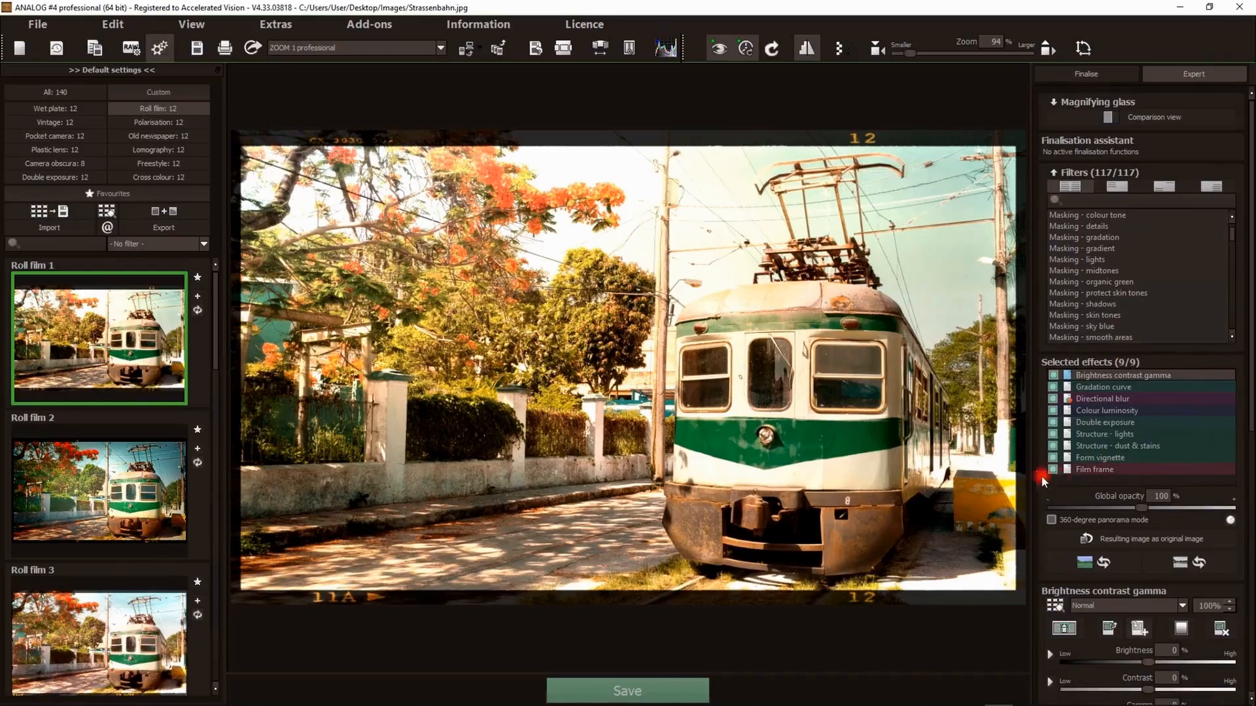
left_click(83, 473)
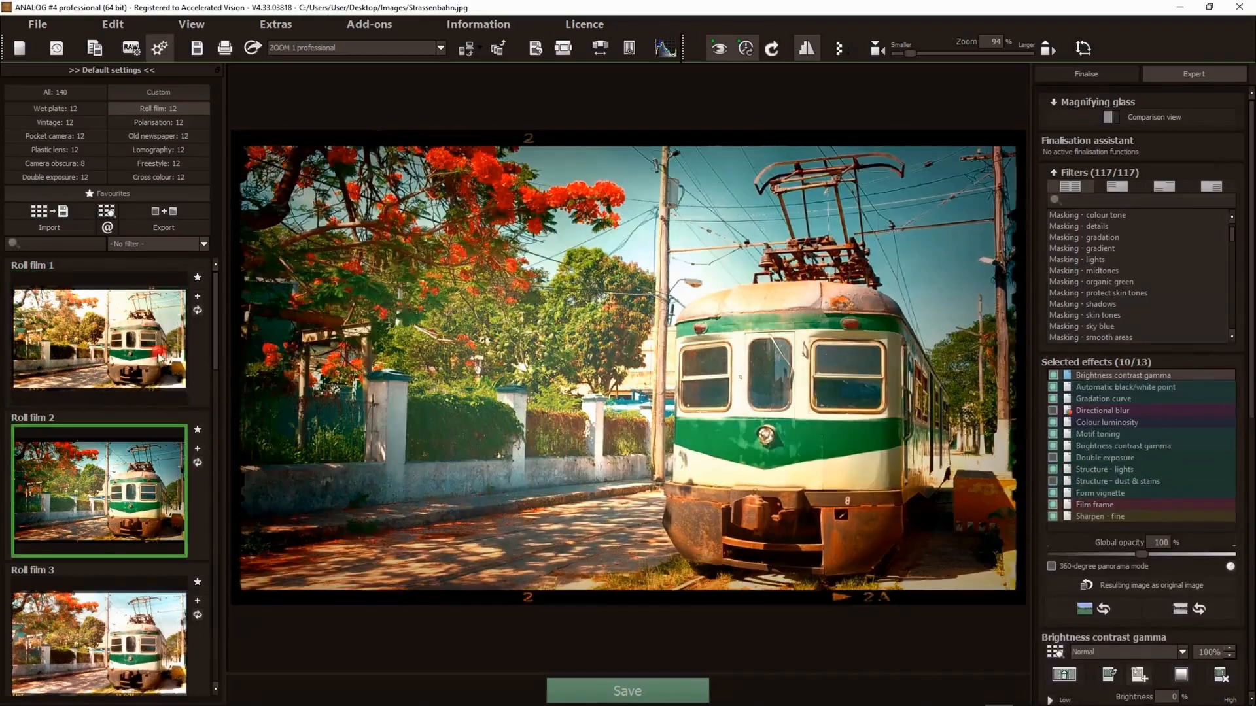
left_click(83, 331)
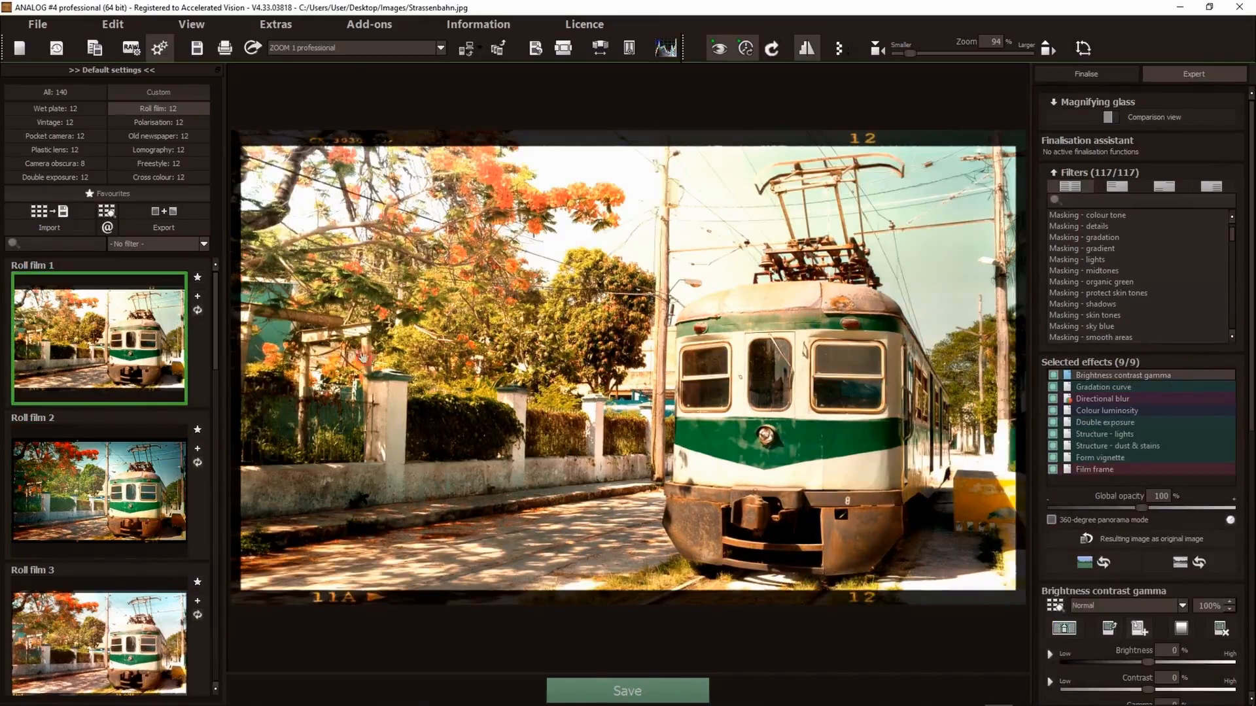
- Disable the Film frame effect in the selected effects list
left_click(1053, 469)
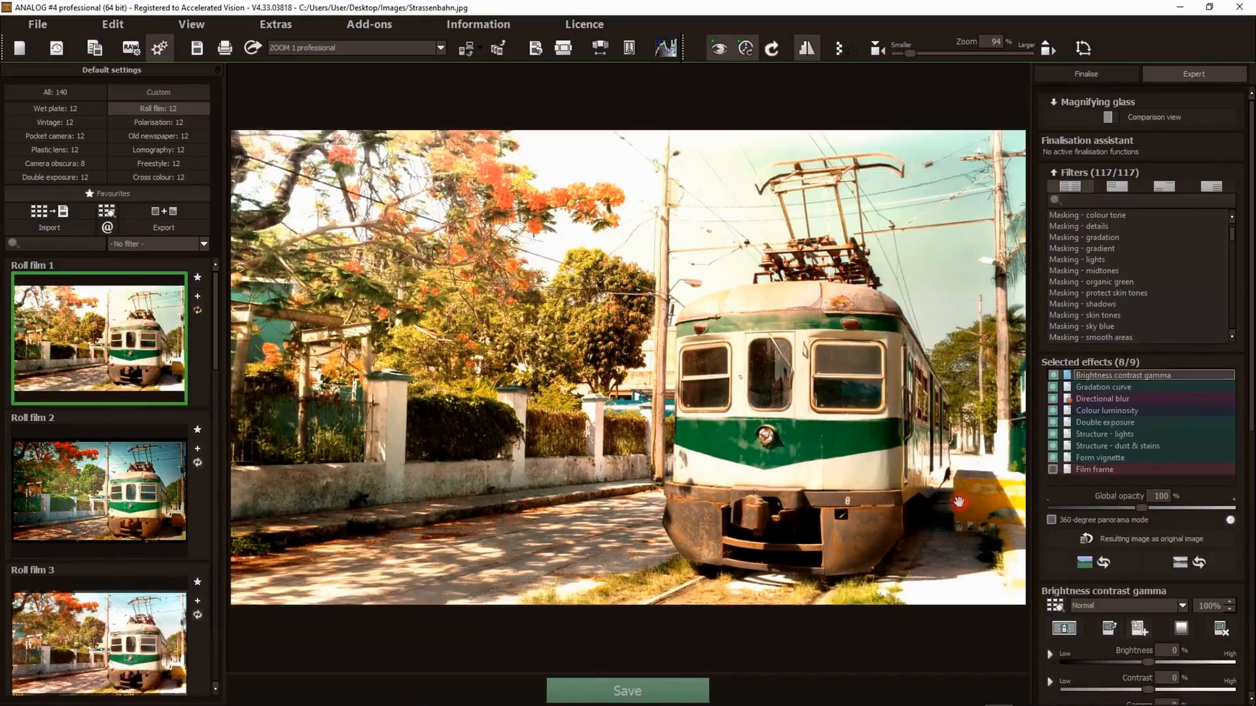
left_click(1053, 469)
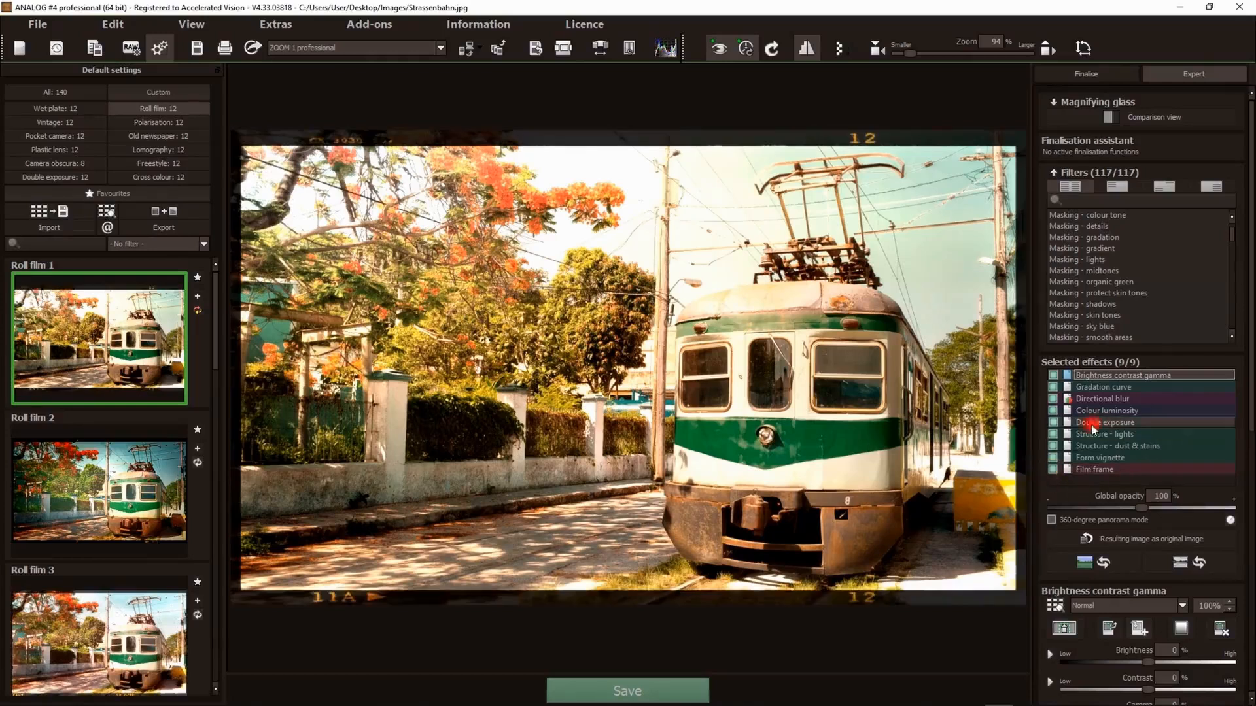
left_click(1054, 469)
- Save the current settings as a custom preset named My preset
left_click(197, 298)
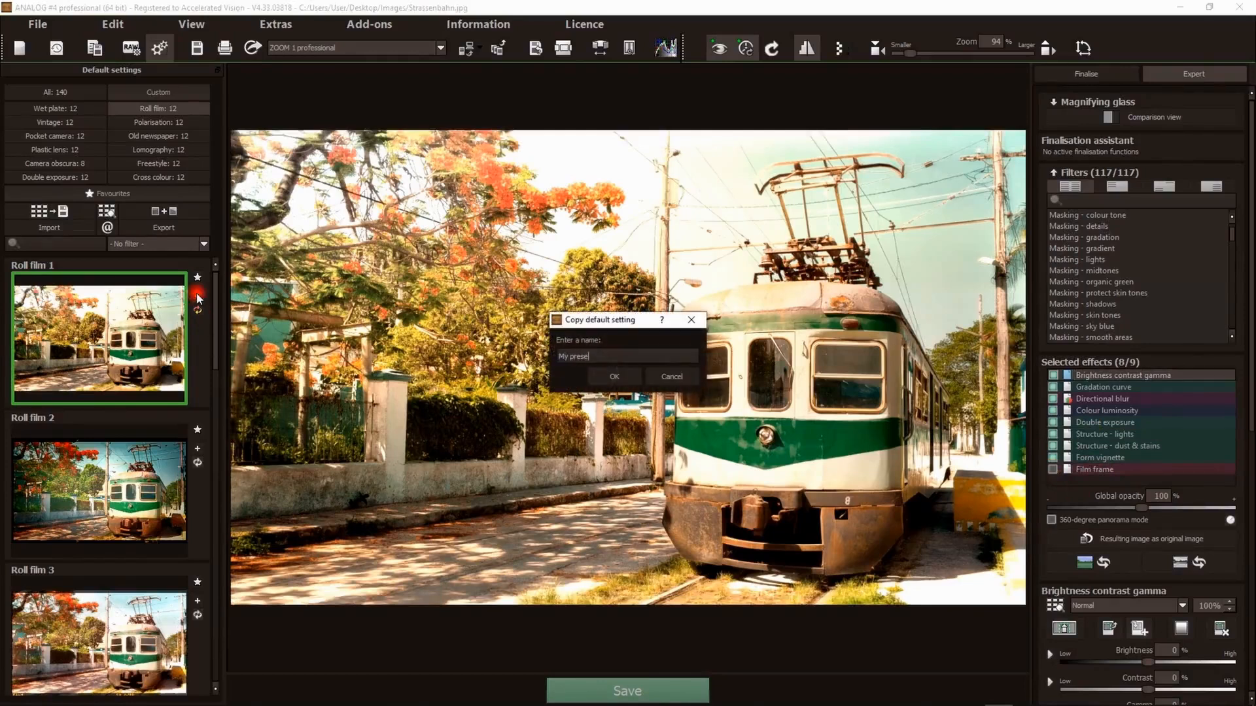
type("My preset")
left_click(600, 377)
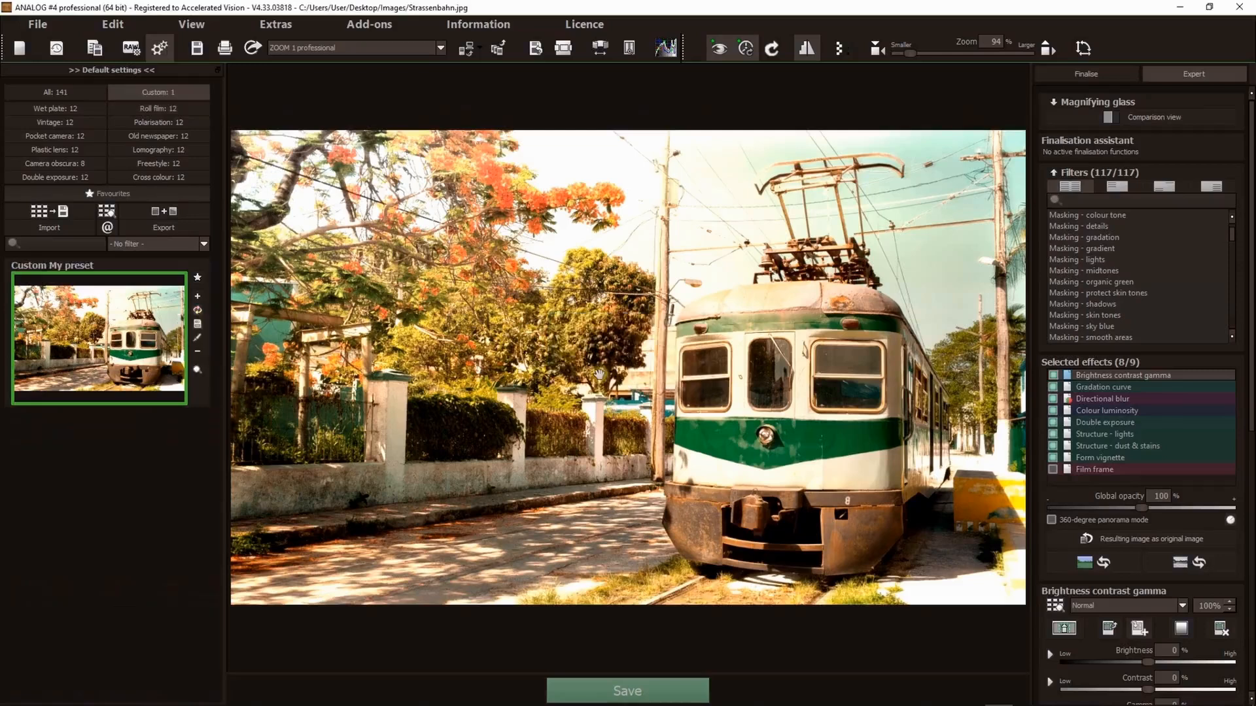
- Review the new custom preset and its options, then return to the Roll film category
left_click(135, 142)
left_click(197, 278)
left_click(167, 368)
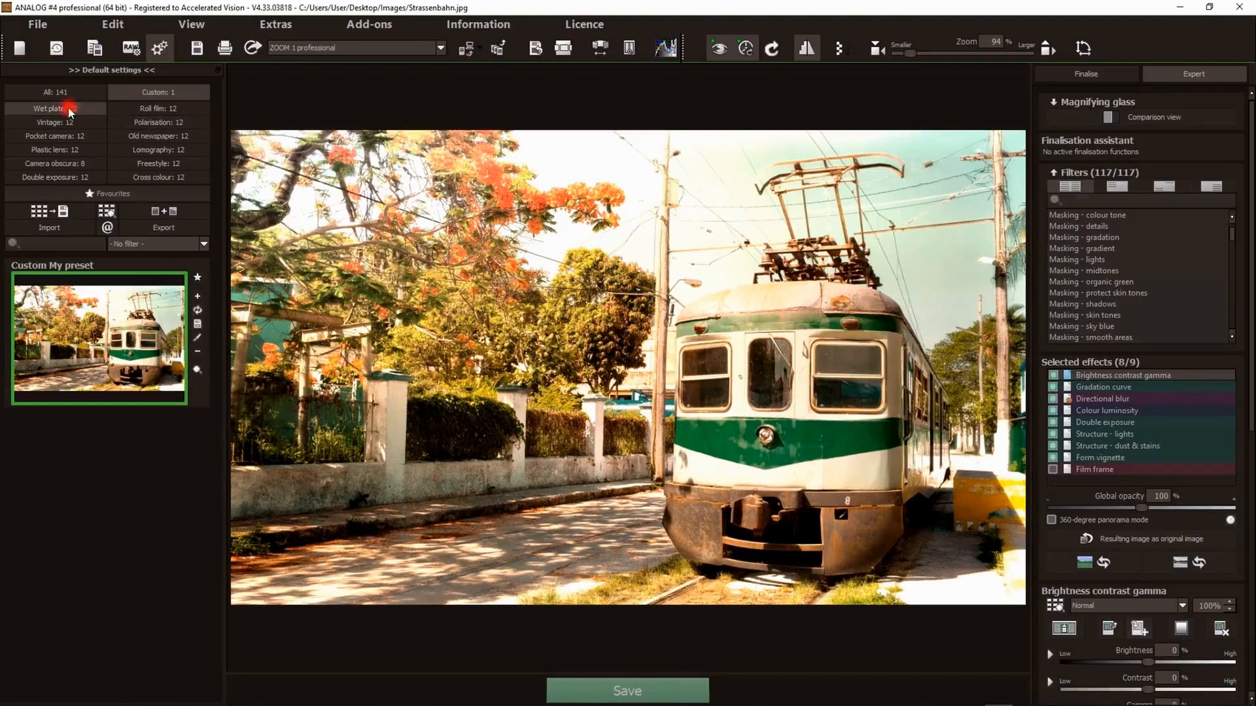
left_click(136, 110)
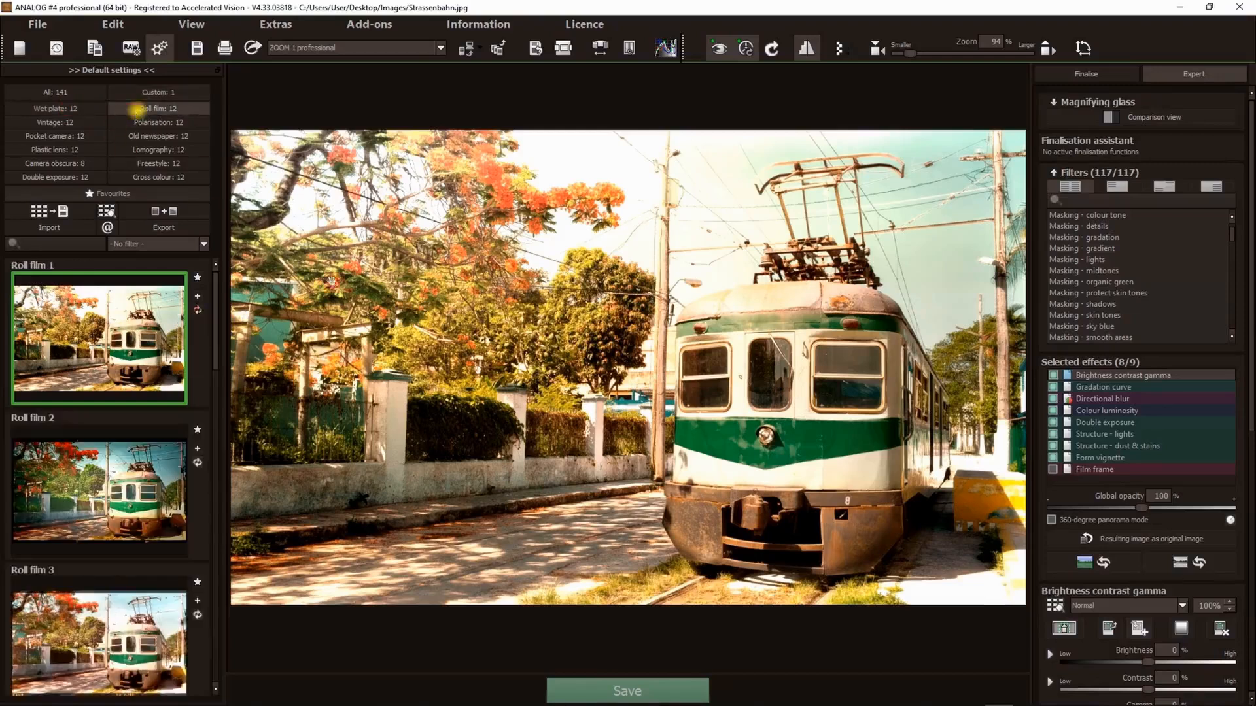
- Switch to the Finalise settings and expand and collapse the Magnifying glass preview
left_click(1086, 73)
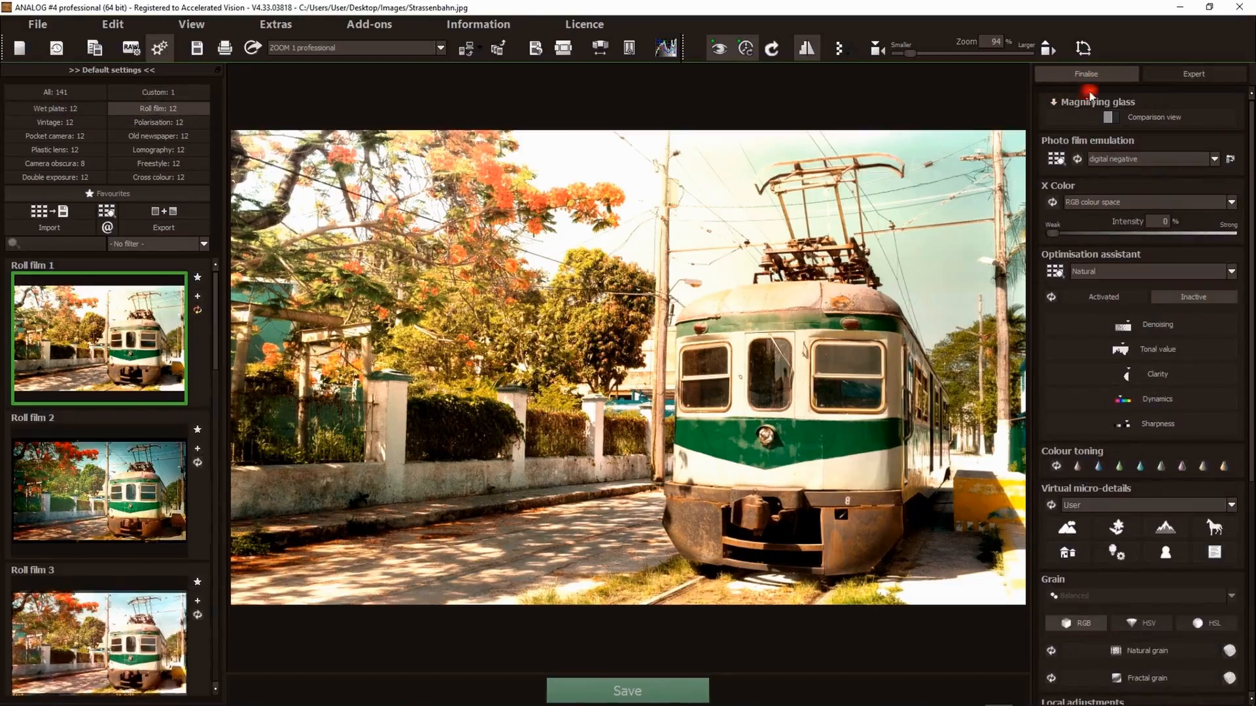
left_click(1091, 105)
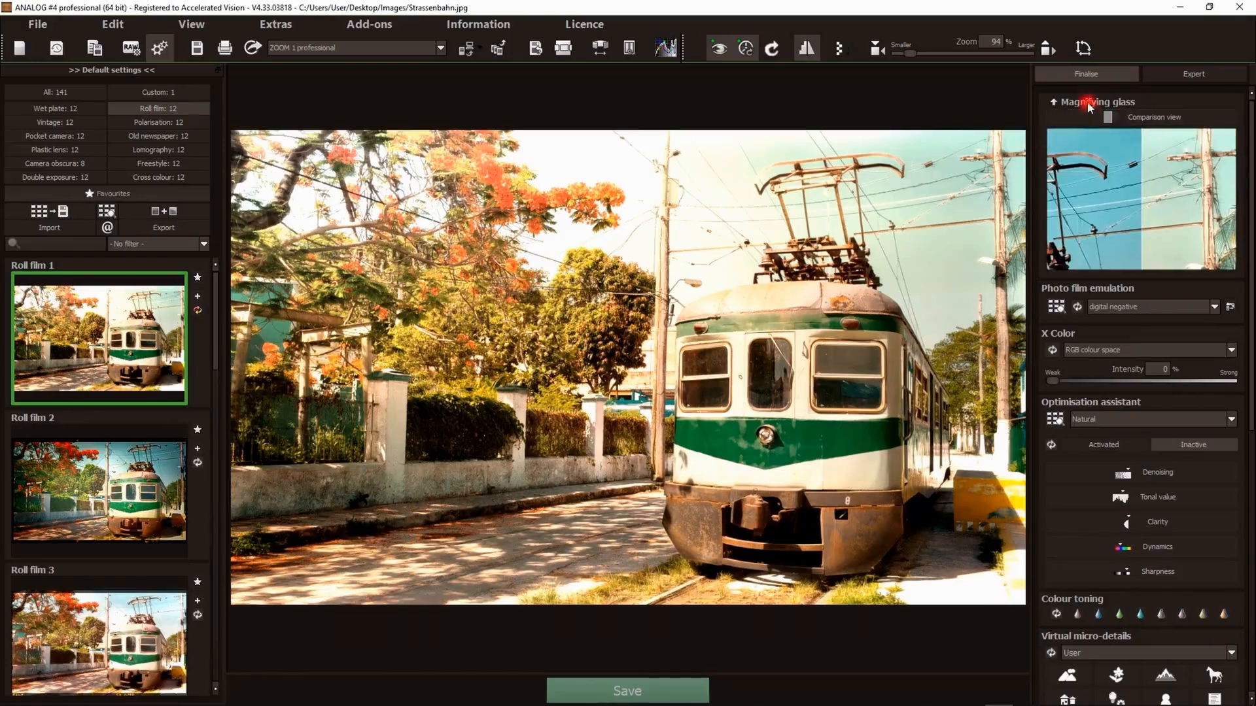
left_click(1110, 103)
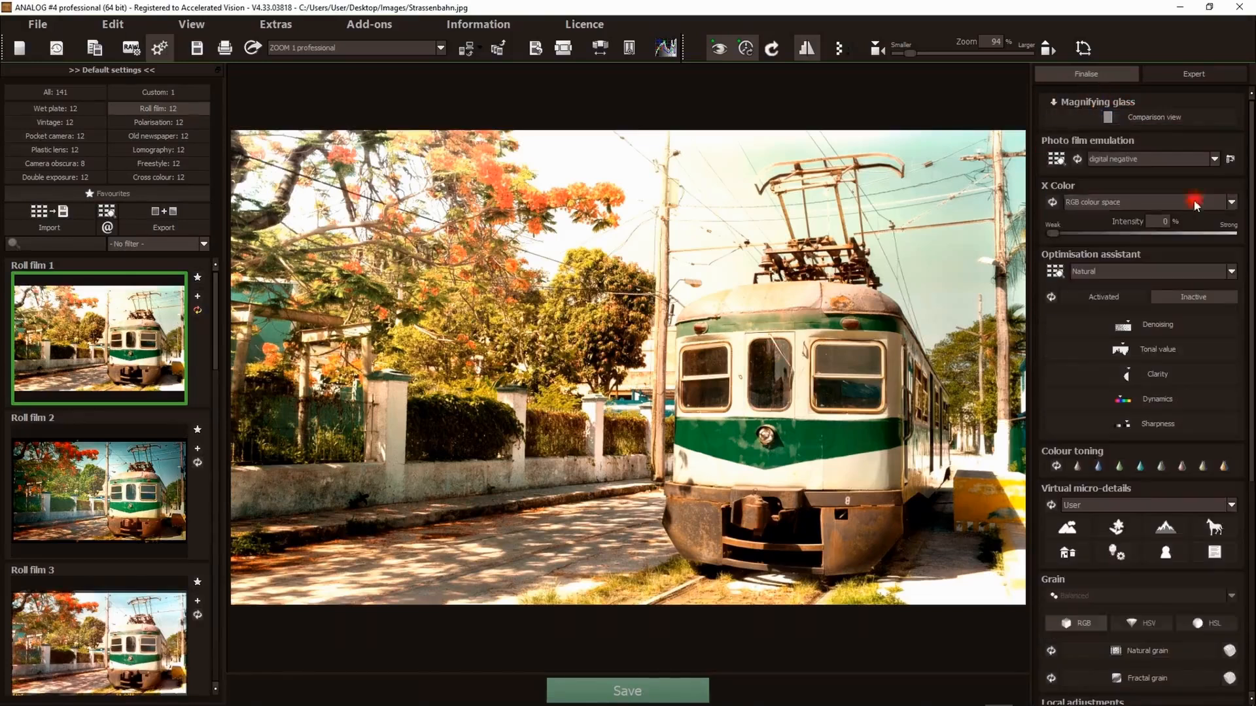
- Try Ilford Delta 3200, then set the photo film emulation to Revelog 600nm
left_click(1138, 164)
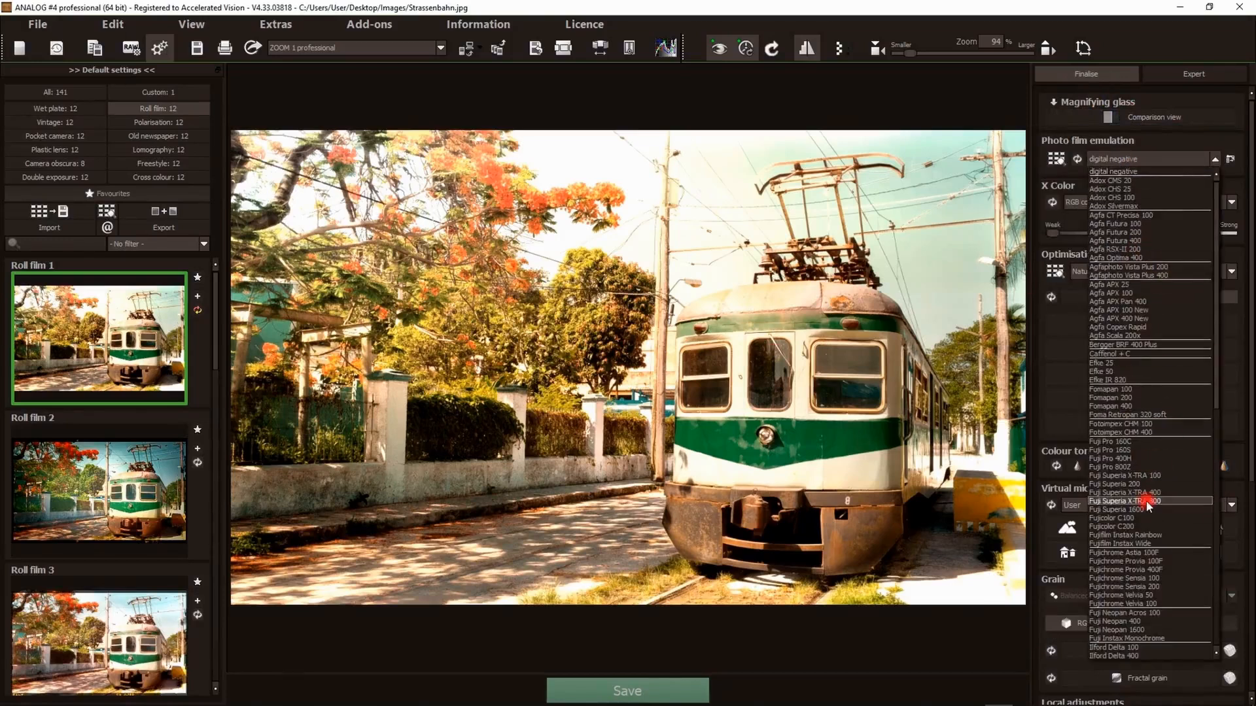
scroll(1149, 484, "down", 13)
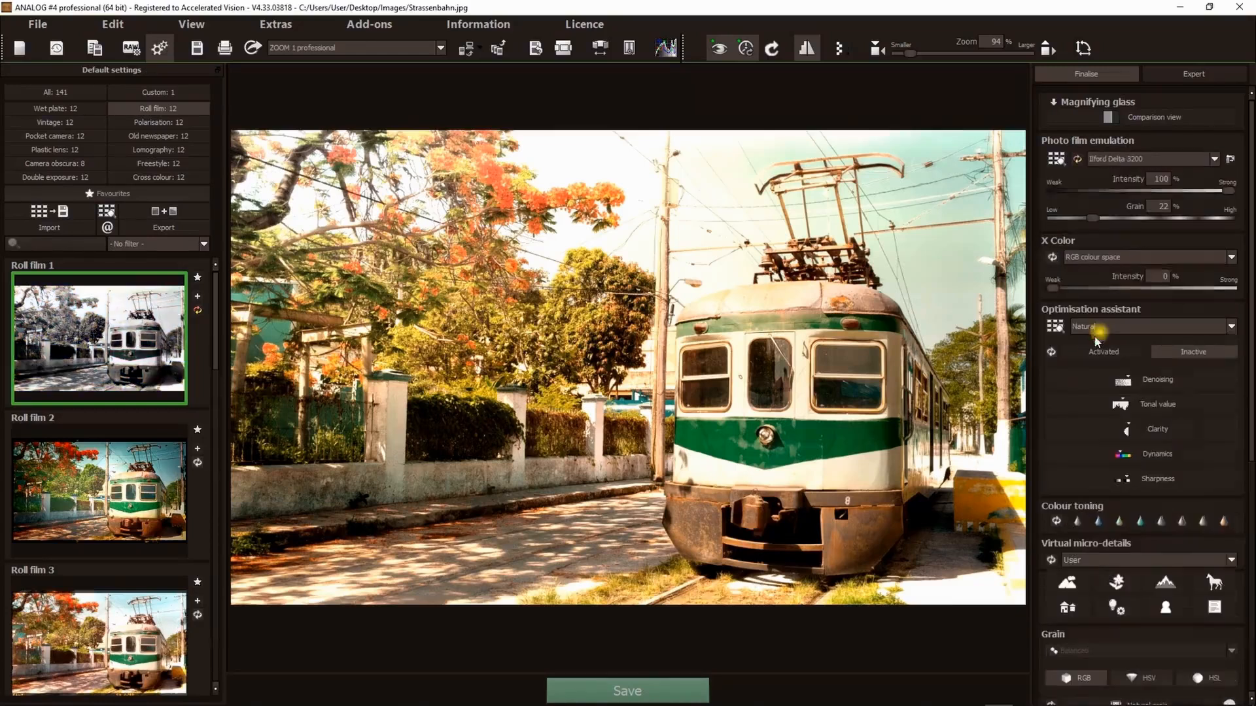
left_click(1101, 335)
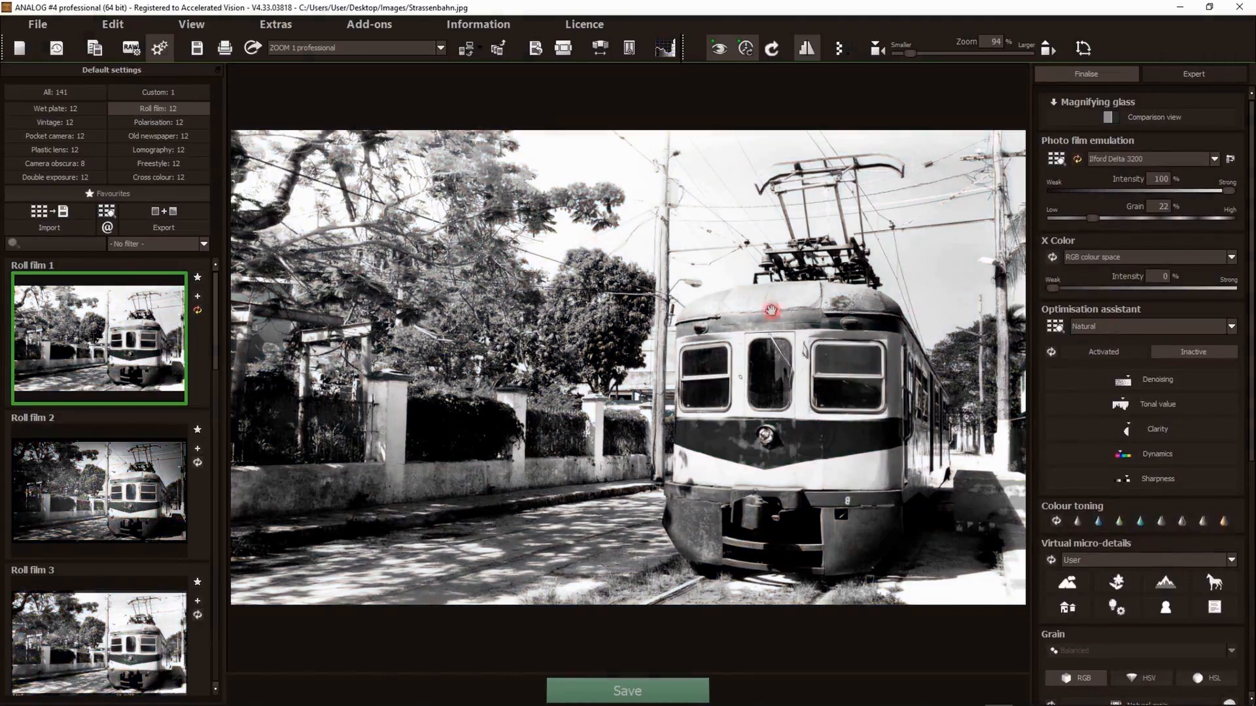
left_click(1145, 159)
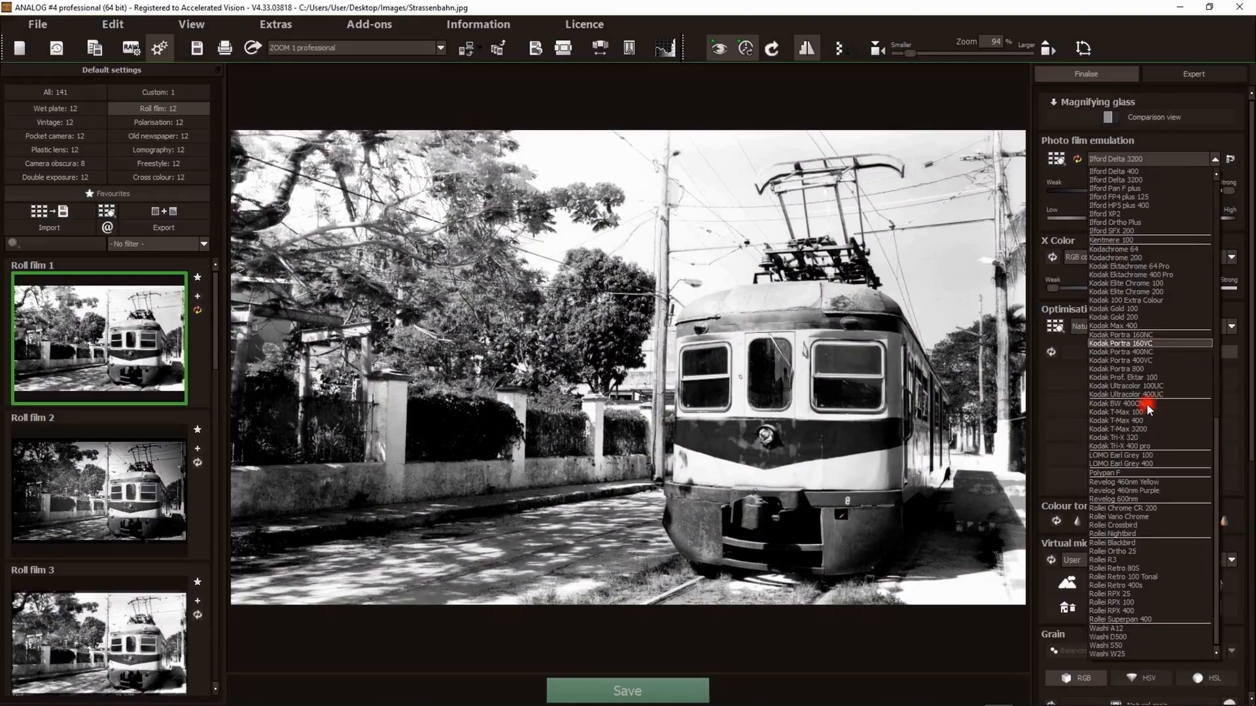
left_click(1114, 499)
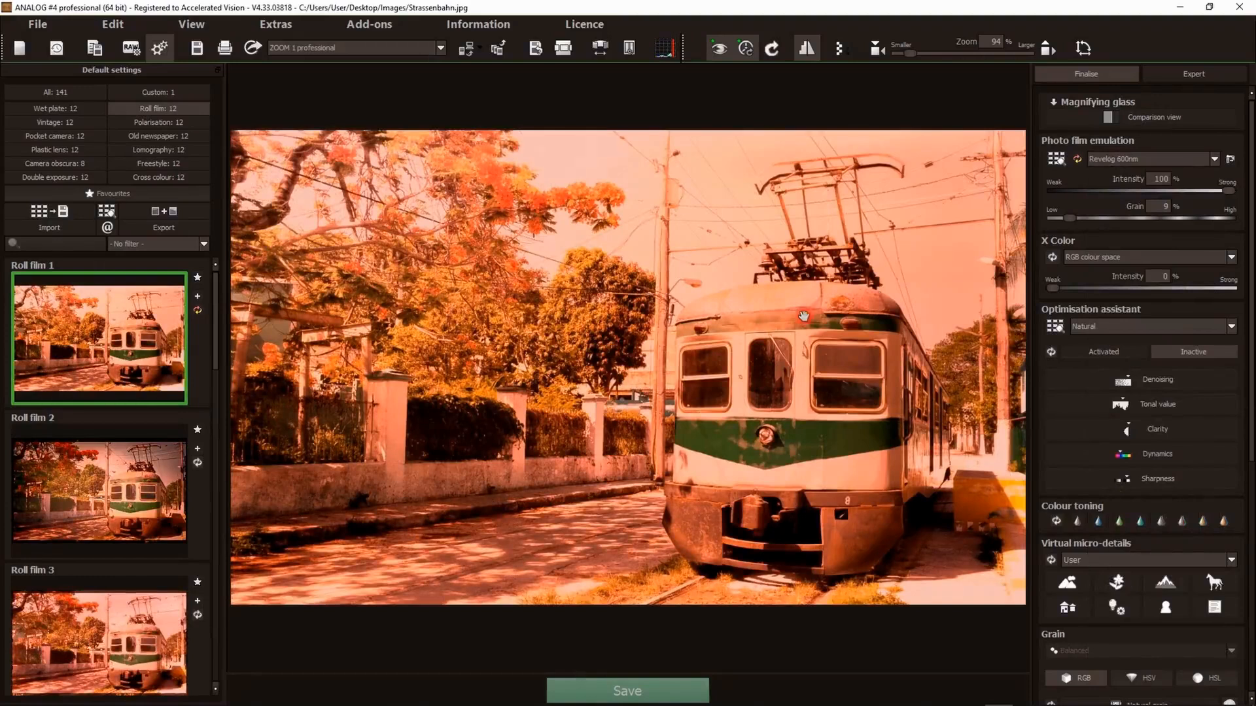
- Preview Roll film 4 and apply the Roll film 5 preset with the new film emulation
scroll(72, 476, "down", 2)
scroll(72, 477, "down", 3)
left_click(83, 435)
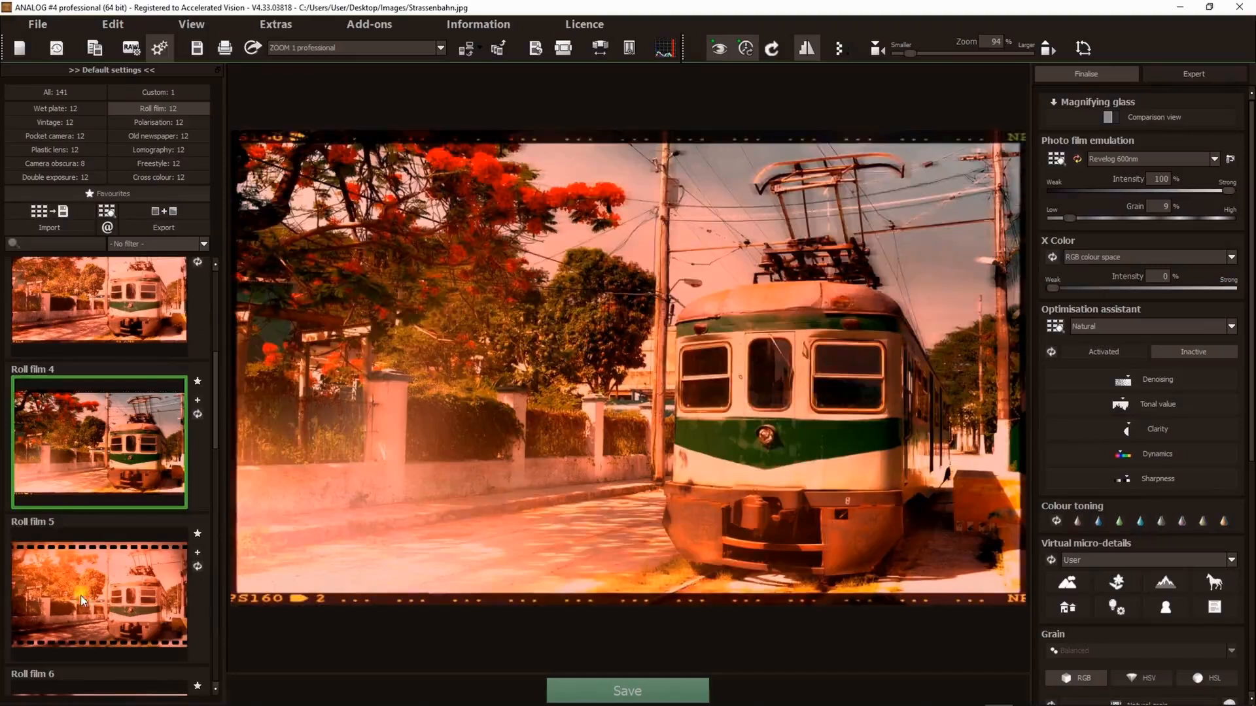
left_click(79, 591)
scroll(71, 462, "up", 5)
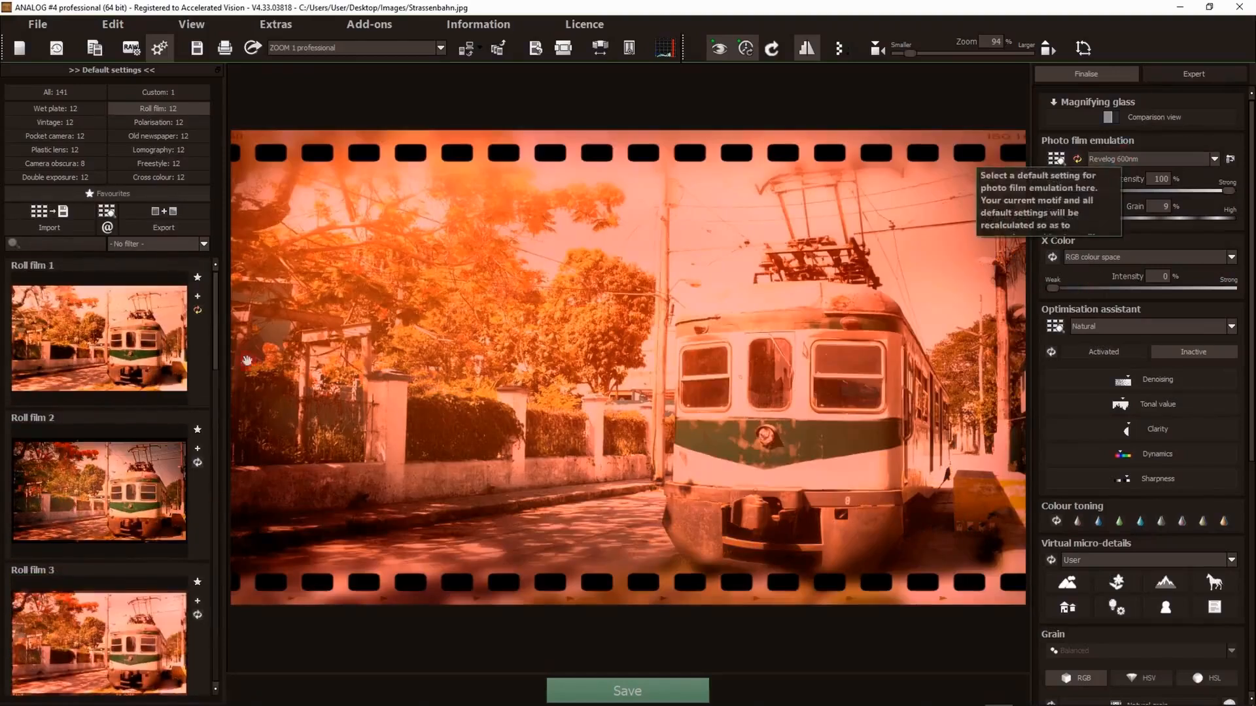
- Apply the Roll film 1 preset and reset the photo film emulation to its default
left_click(108, 393)
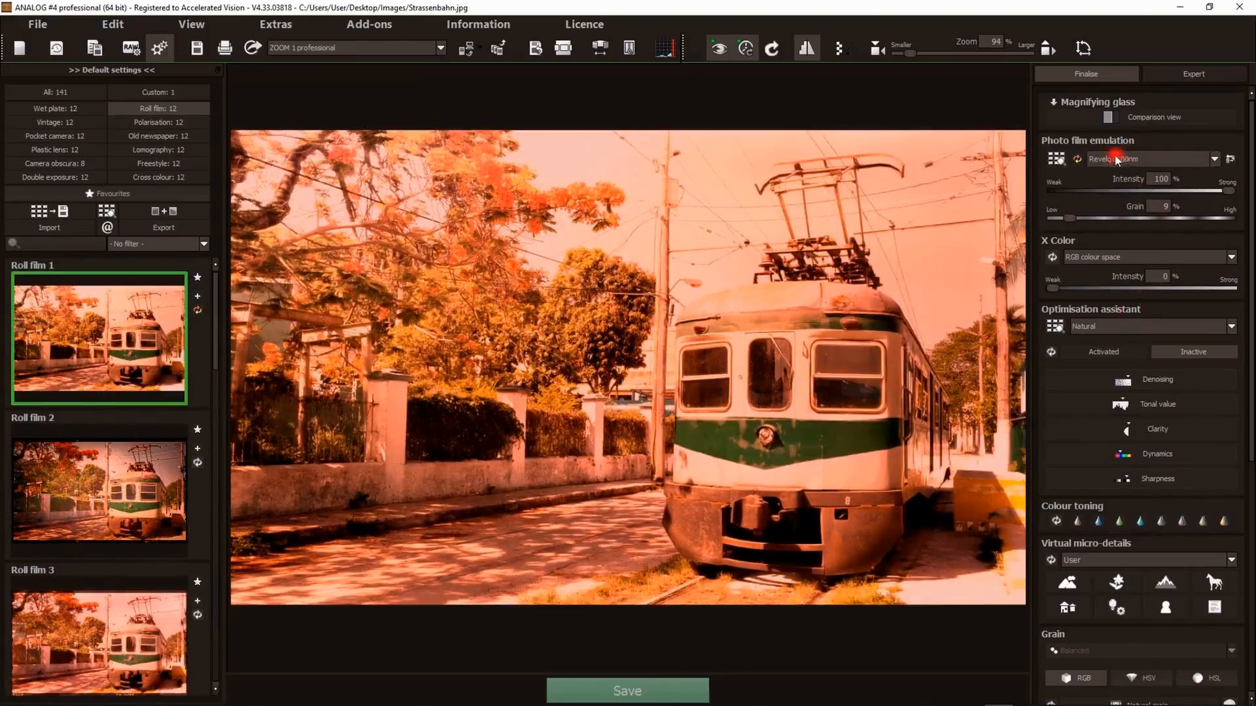
left_click(1078, 159)
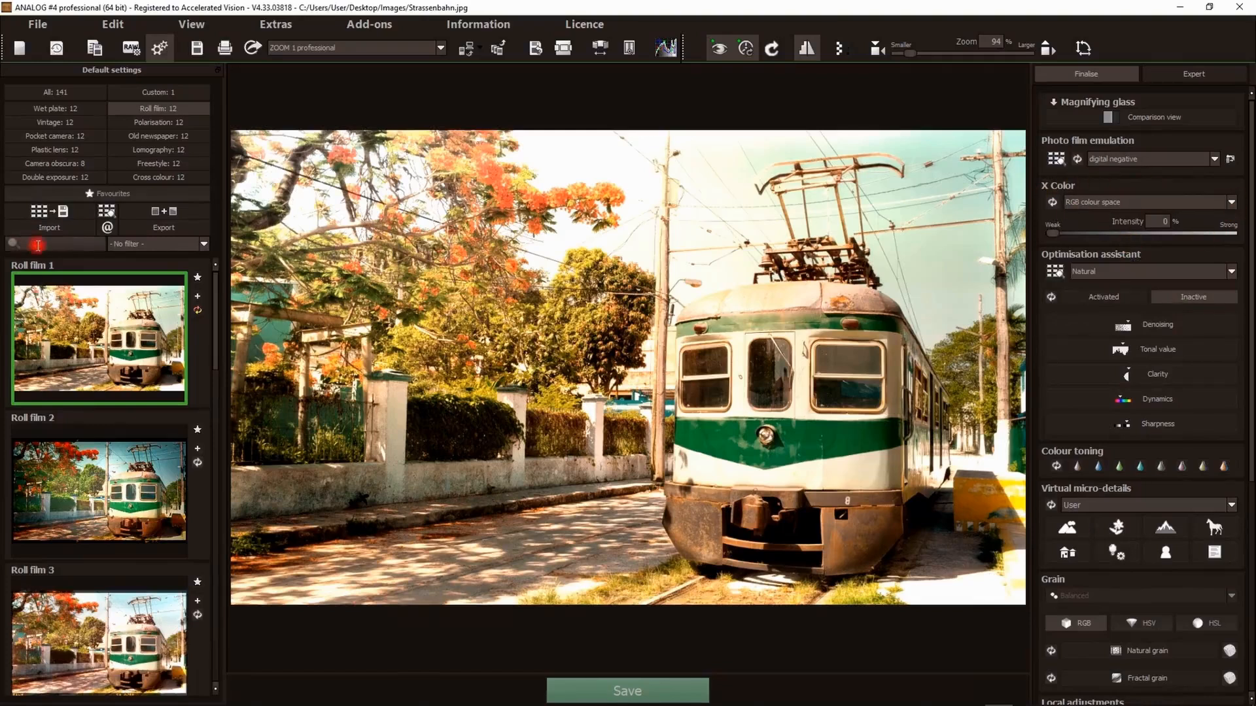
- Switch to the Wet plate preset category and browse through its presets
left_click(53, 109)
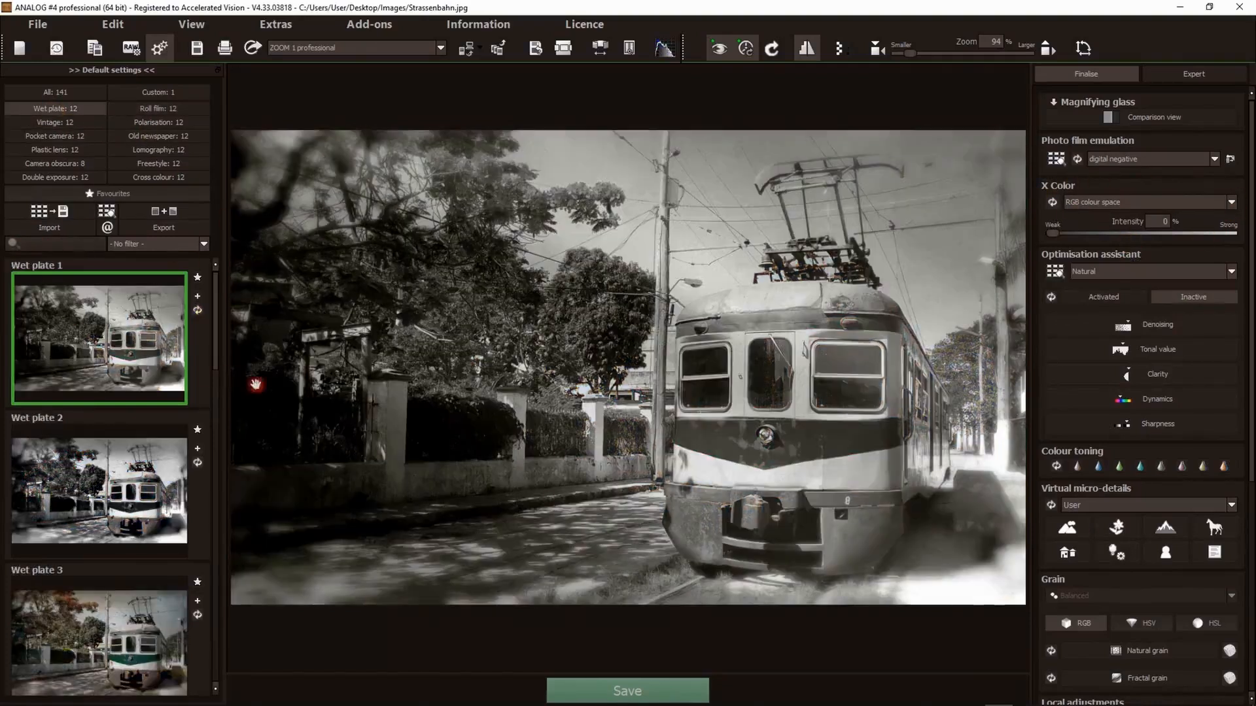
scroll(99, 438, "down", 6)
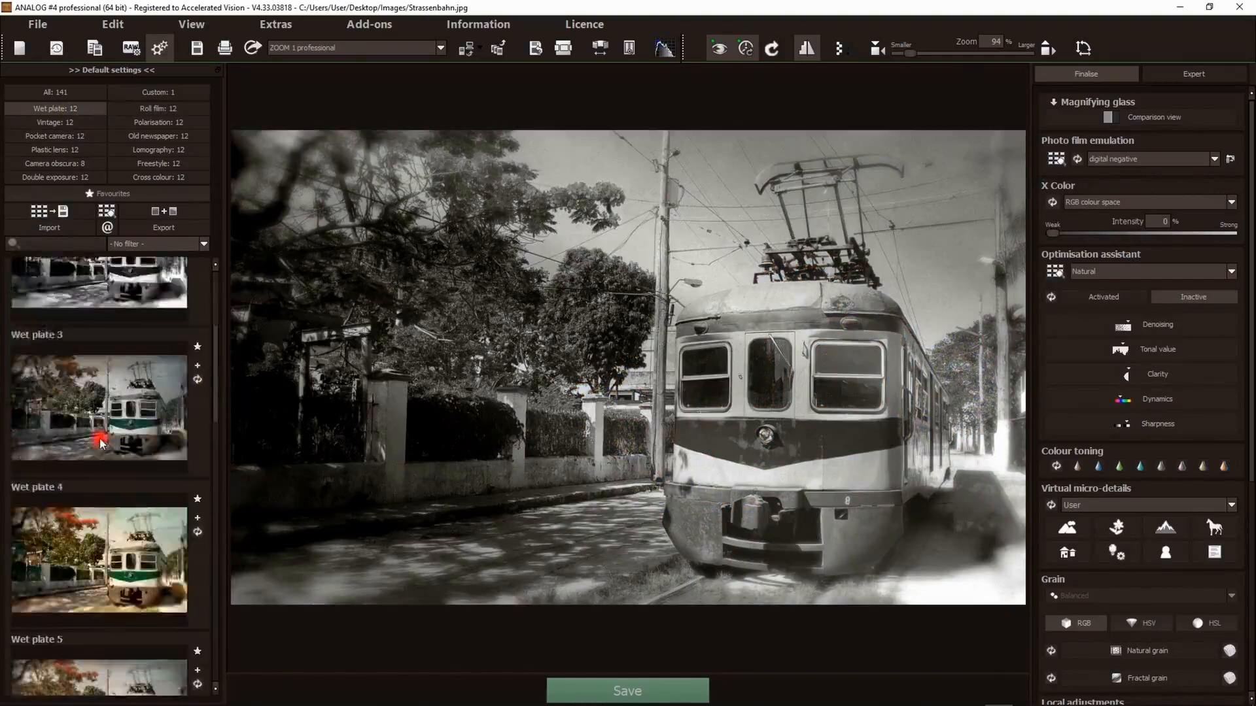
scroll(92, 499, "down", 5)
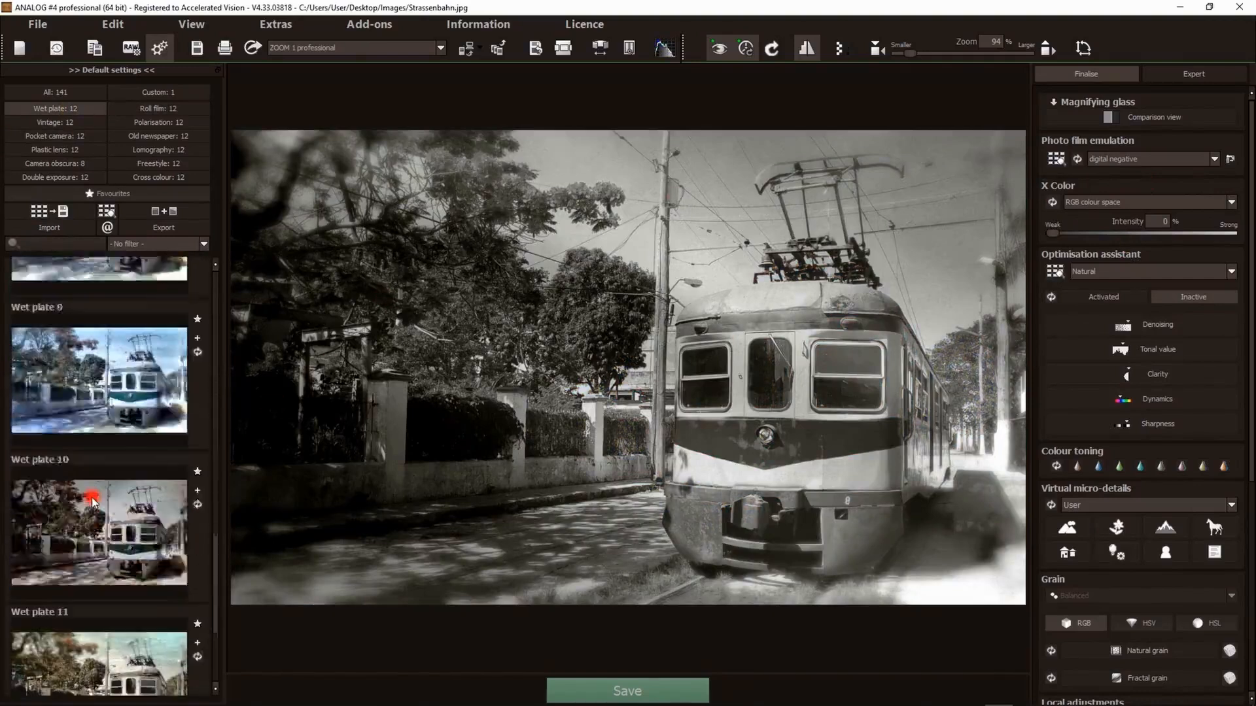
scroll(92, 503, "up", 10)
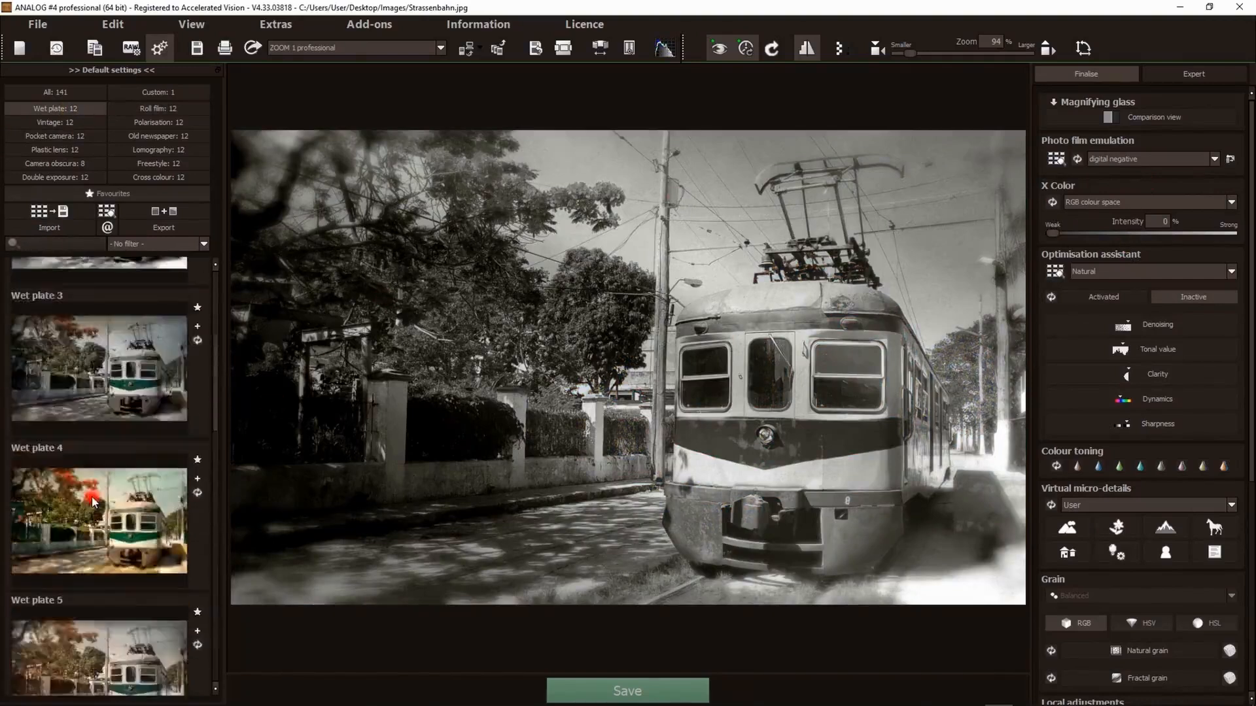
- Vary the X Color intensity, raising it to about 94% and lowering it to about 14%
left_click_drag(1052, 234, 1228, 238)
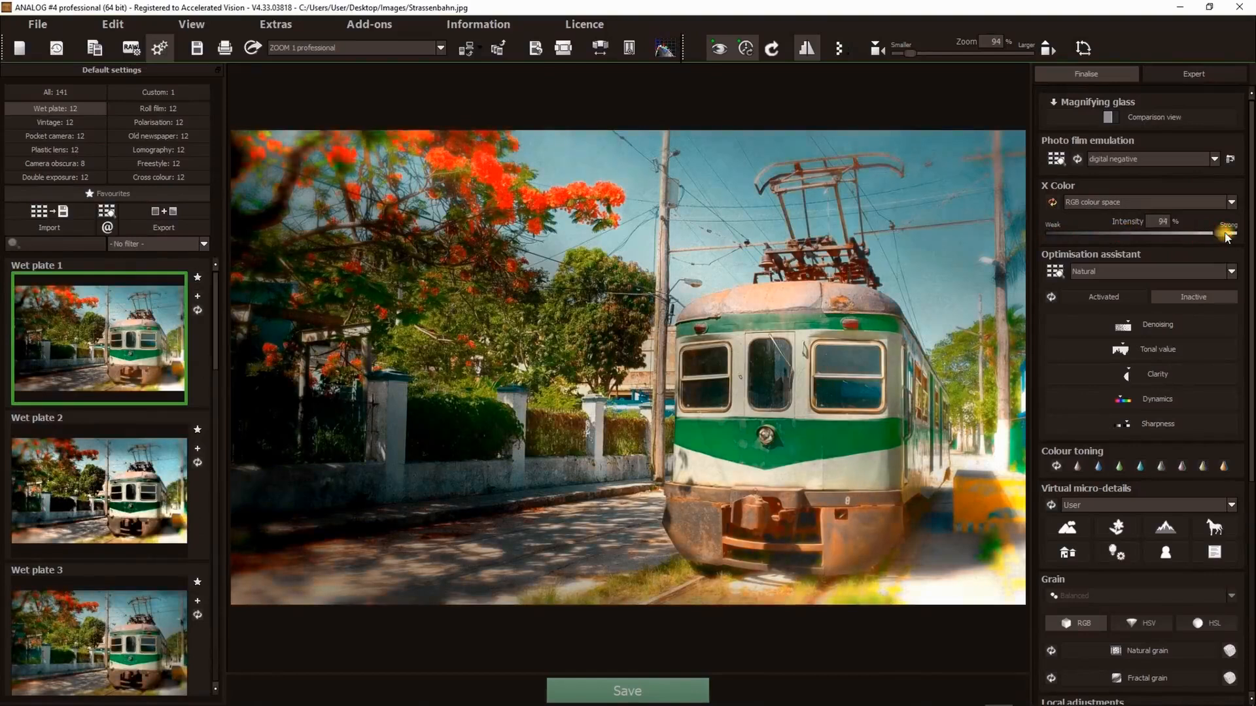
left_click_drag(1145, 236, 1074, 237)
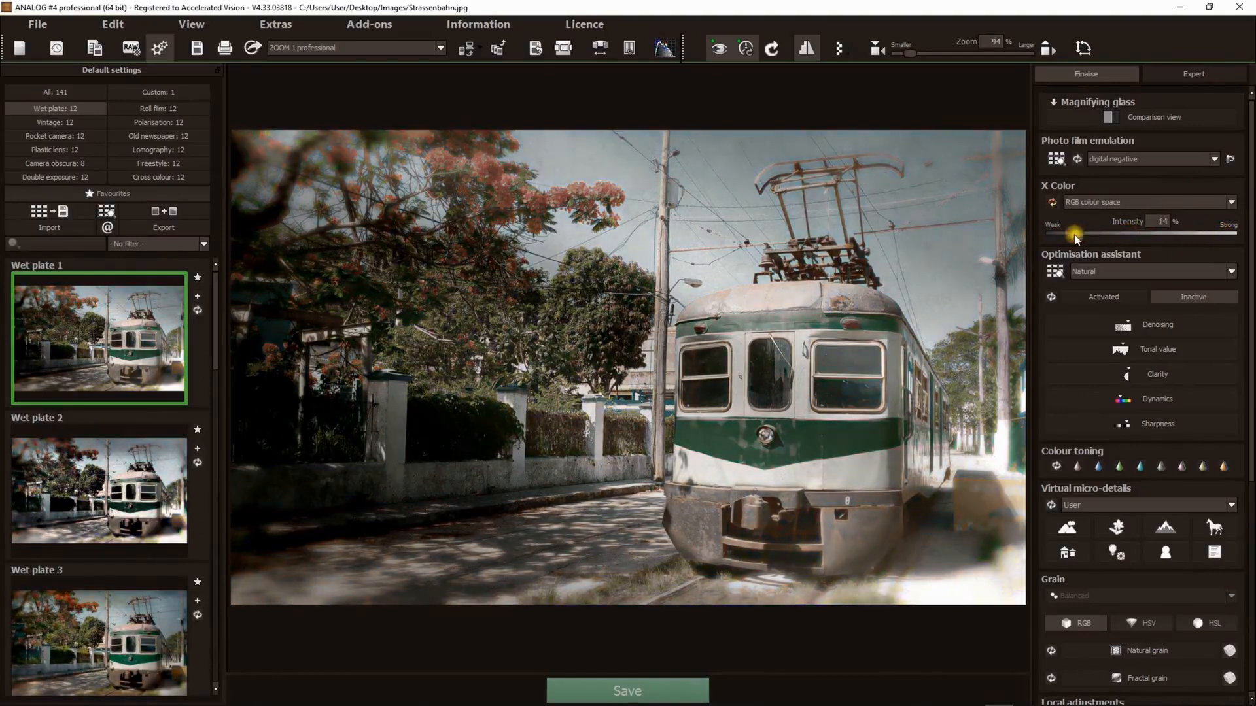
left_click_drag(1074, 234, 1065, 237)
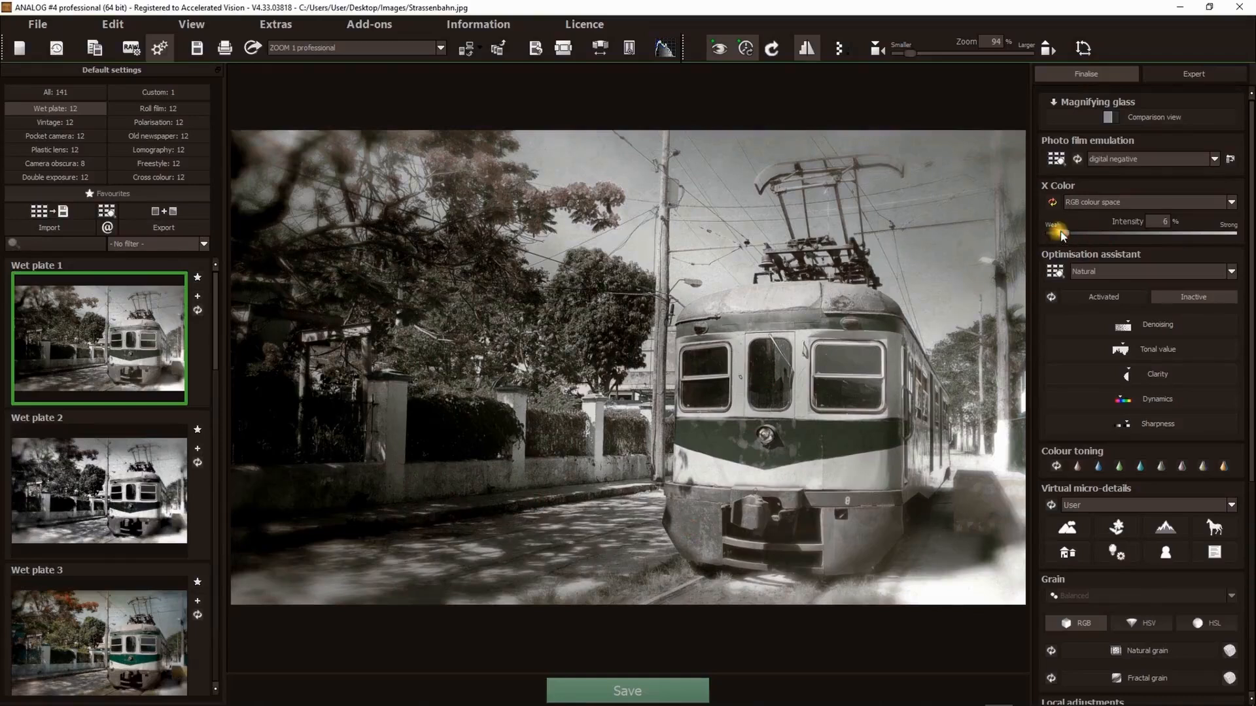
- Try the HSV colour space for X Color, switch back to RGB, then reset X Color
left_click(1108, 205)
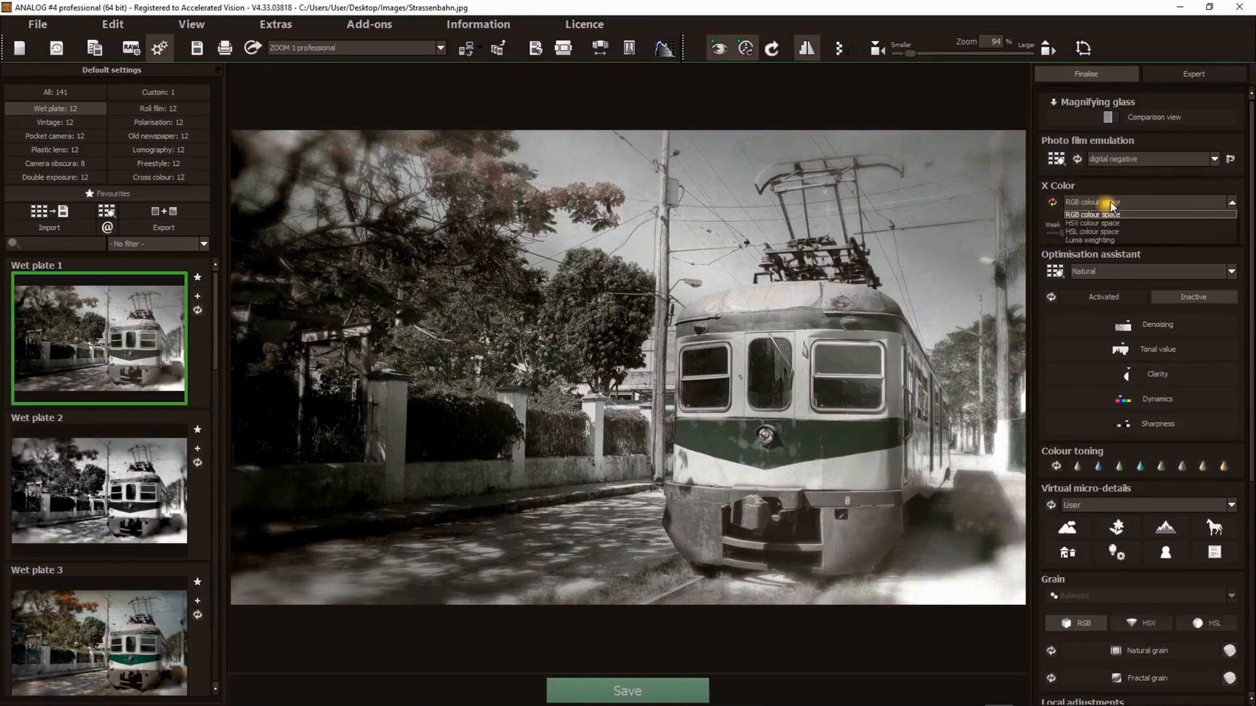
left_click(1094, 223)
left_click(1124, 202)
left_click(1095, 203)
left_click(1093, 219)
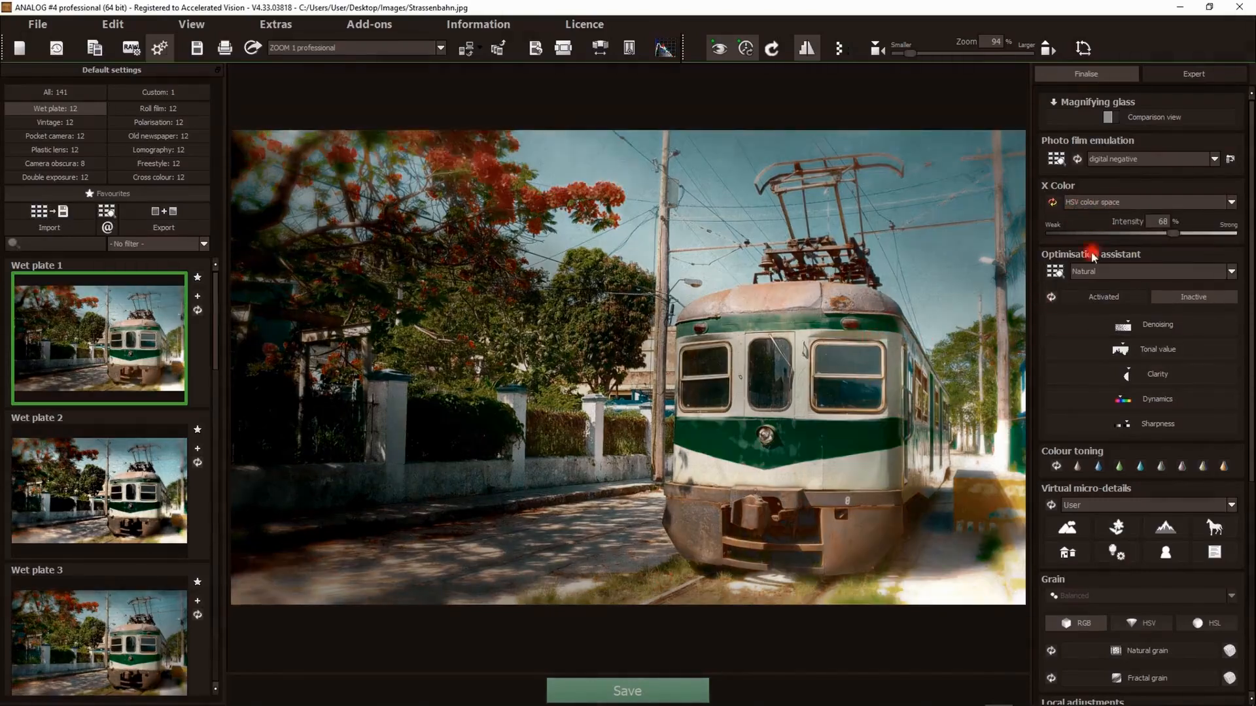
left_click(1096, 204)
left_click(1083, 210)
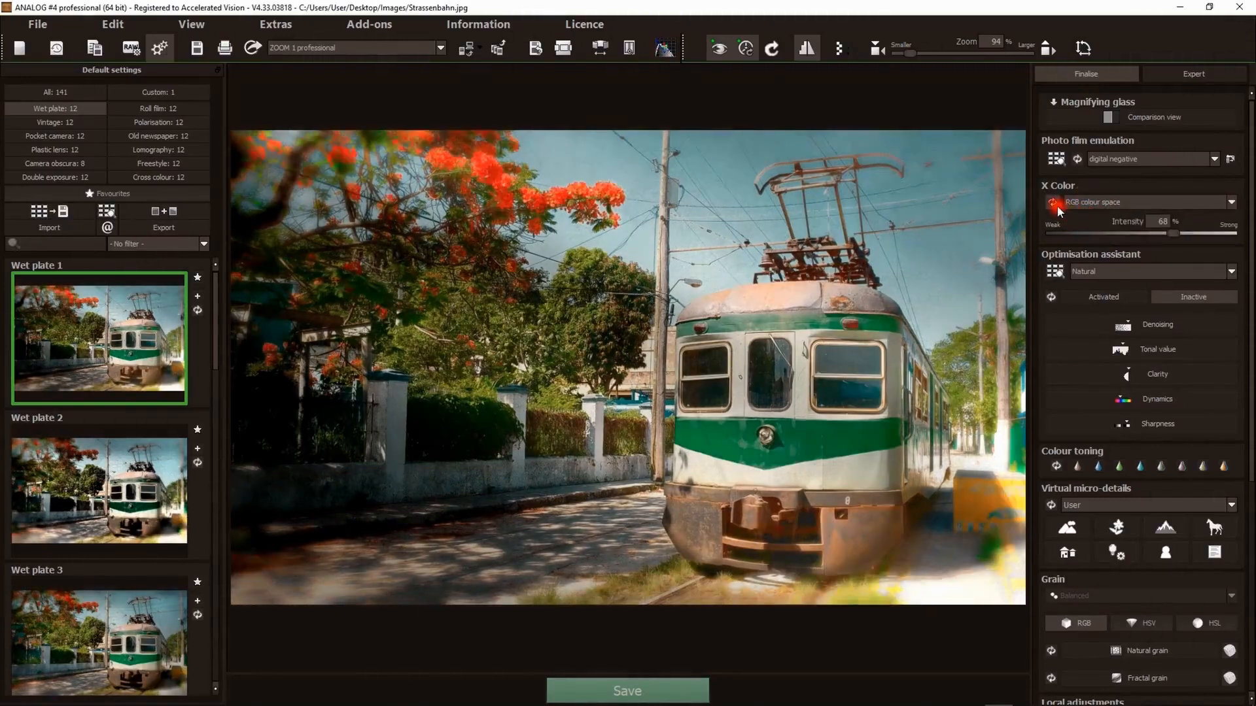
left_click(1054, 205)
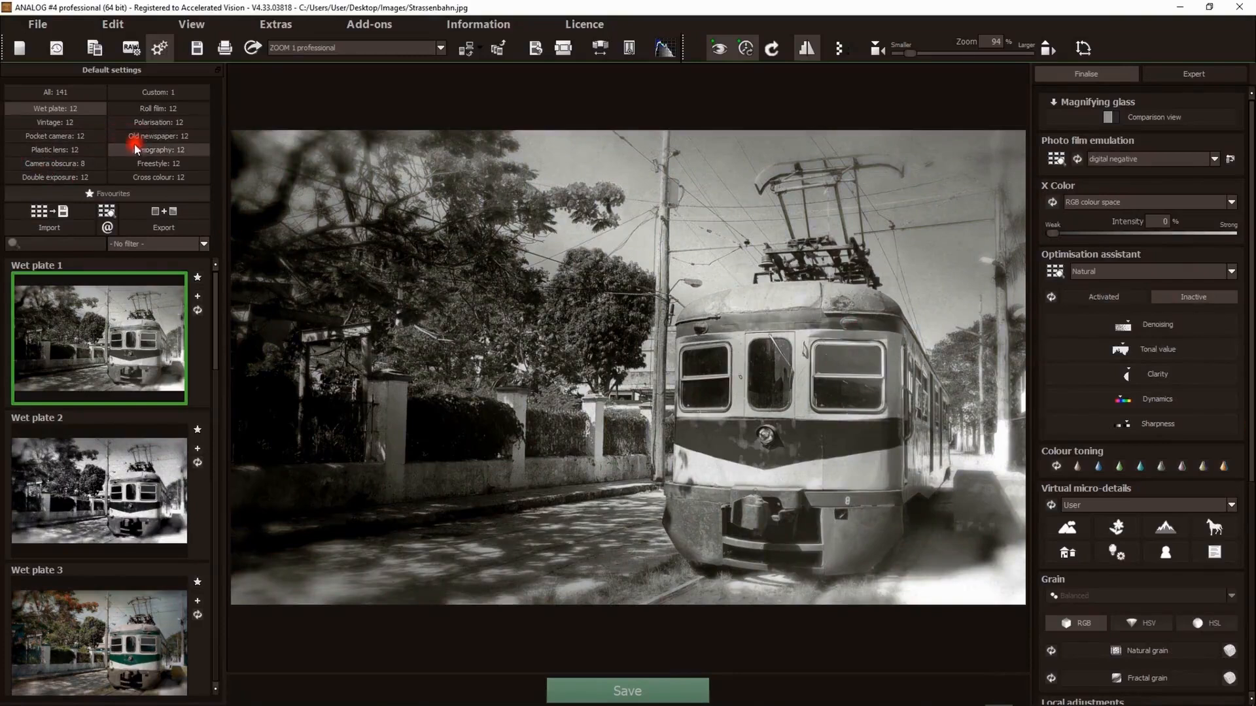
- Switch to the Pocket camera presets and activate the Optimisation assistant
left_click(58, 136)
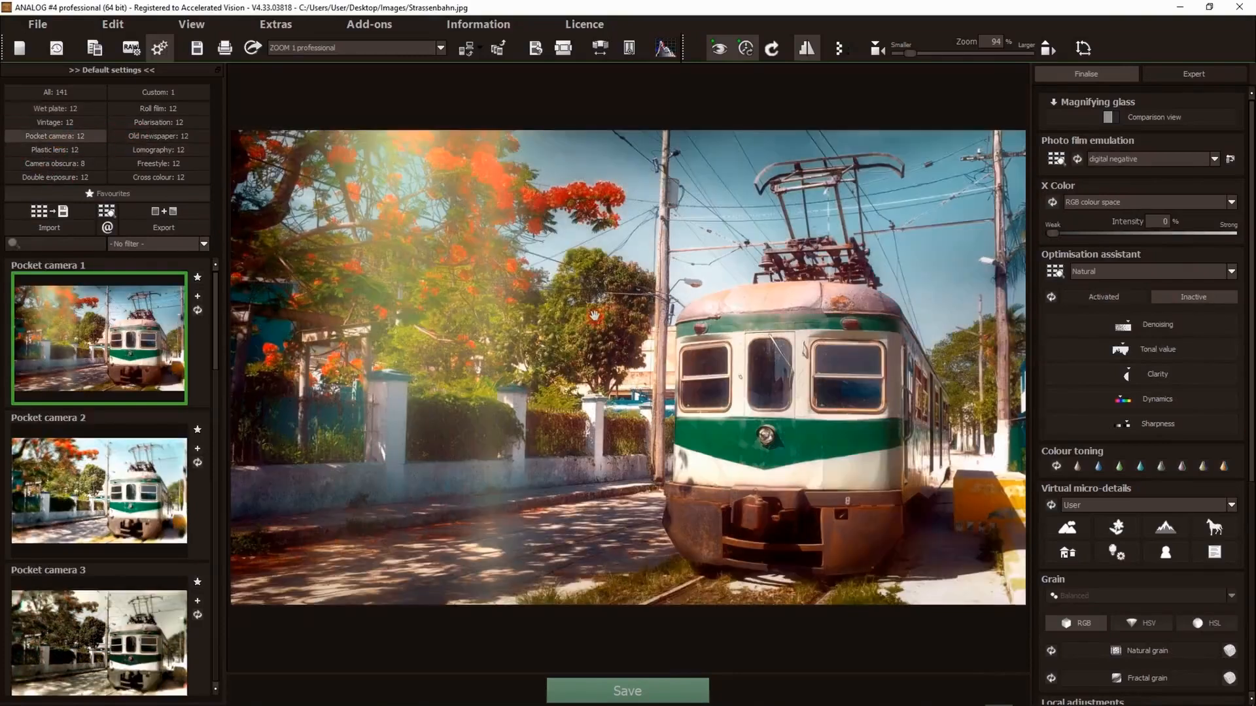
left_click(1087, 295)
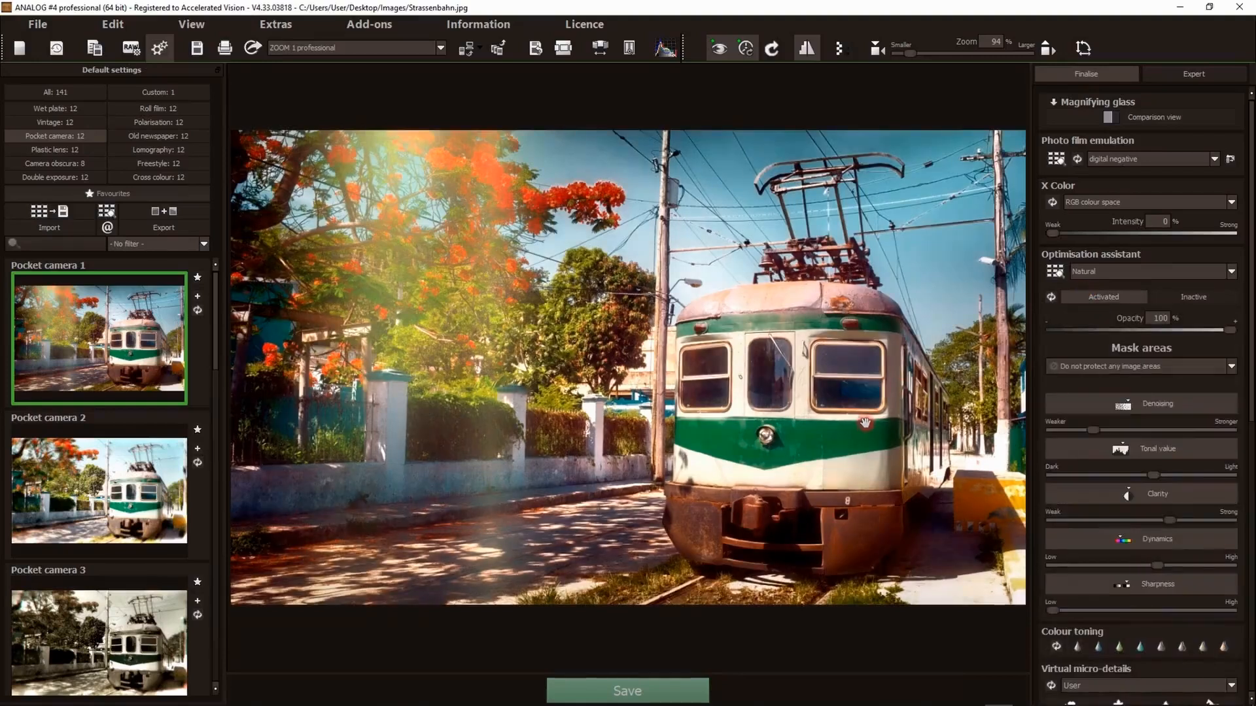
- Adjust the Optimisation assistant's Tonal value slider toward dark and back to the middle
scroll(1202, 445, "down", 1)
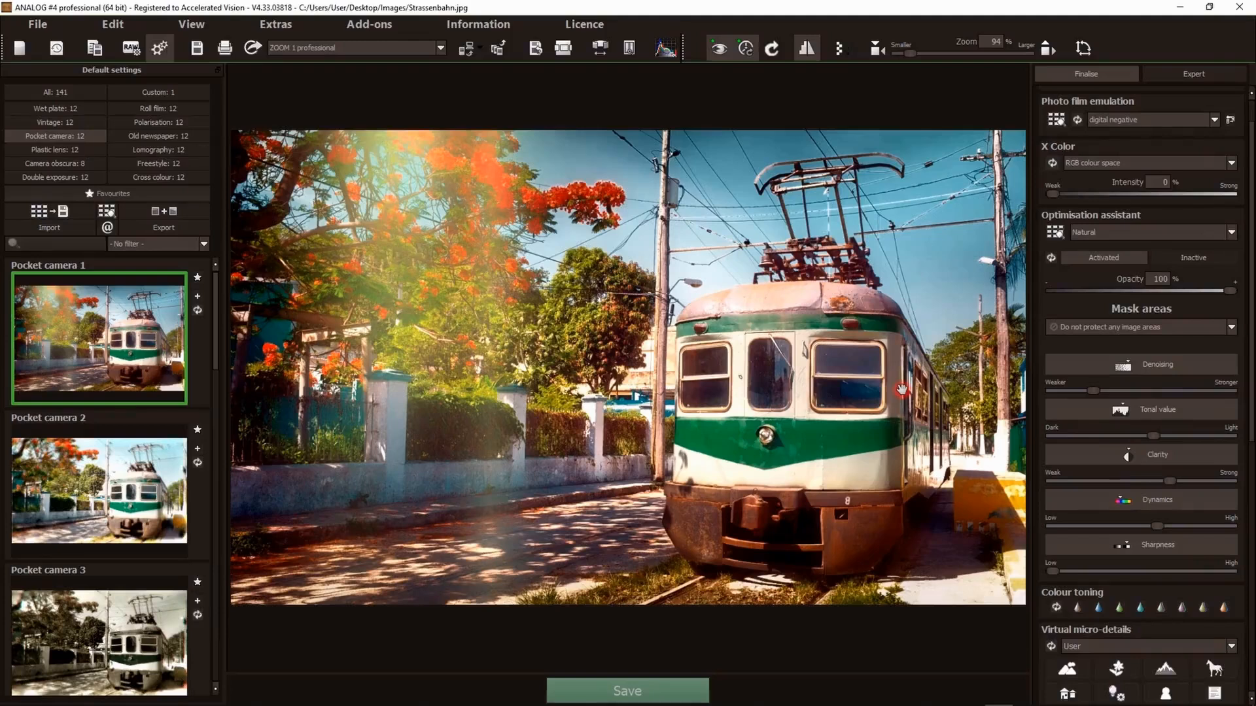
left_click(1116, 461)
left_click_drag(1155, 435, 1147, 436)
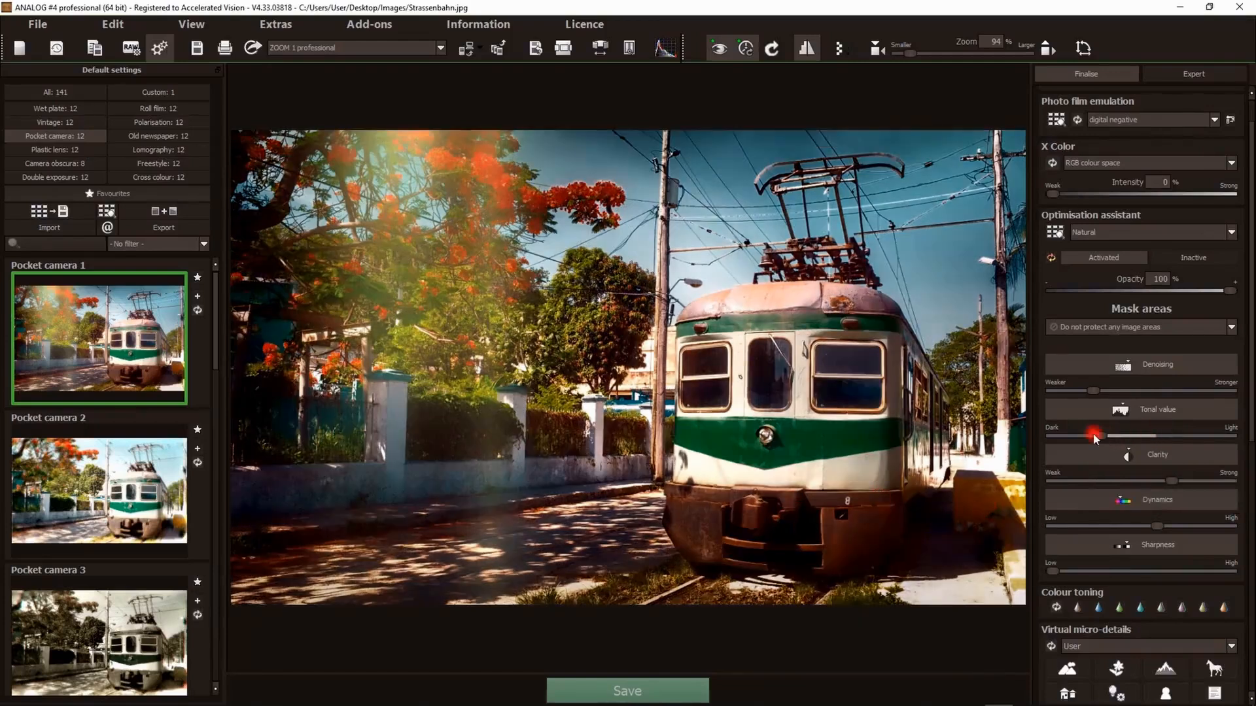
left_click_drag(1099, 437, 1155, 437)
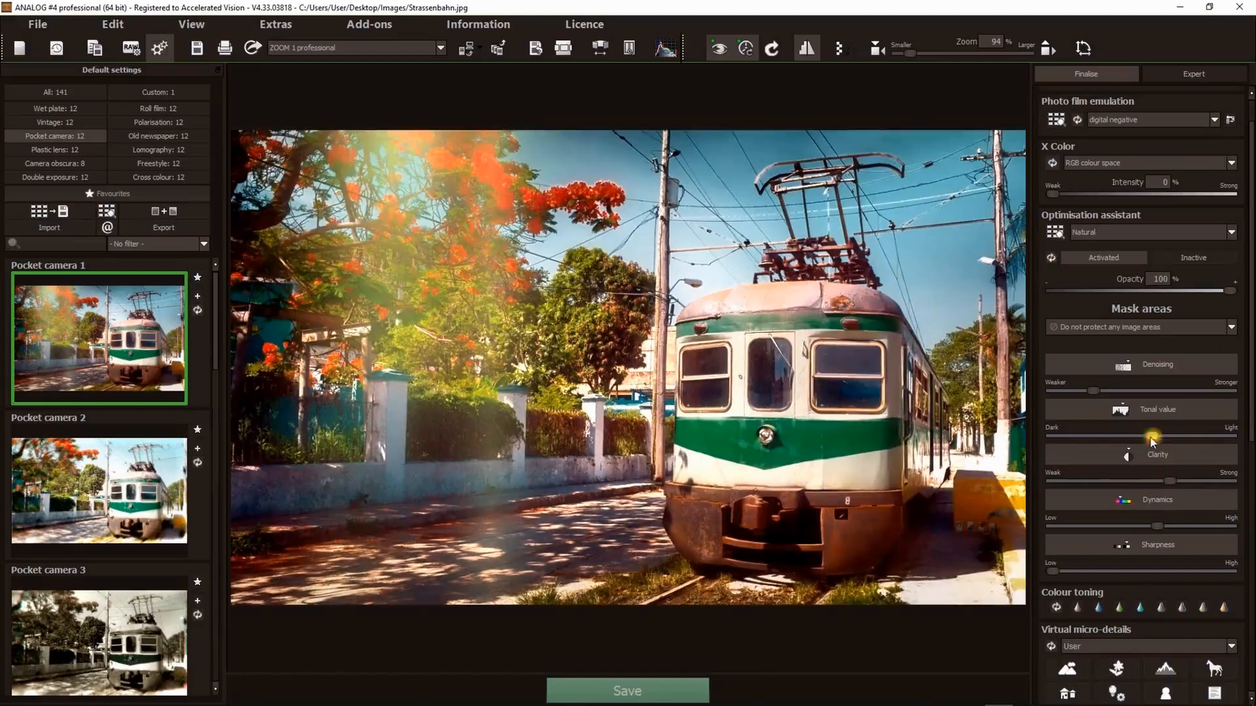
left_click(1116, 437)
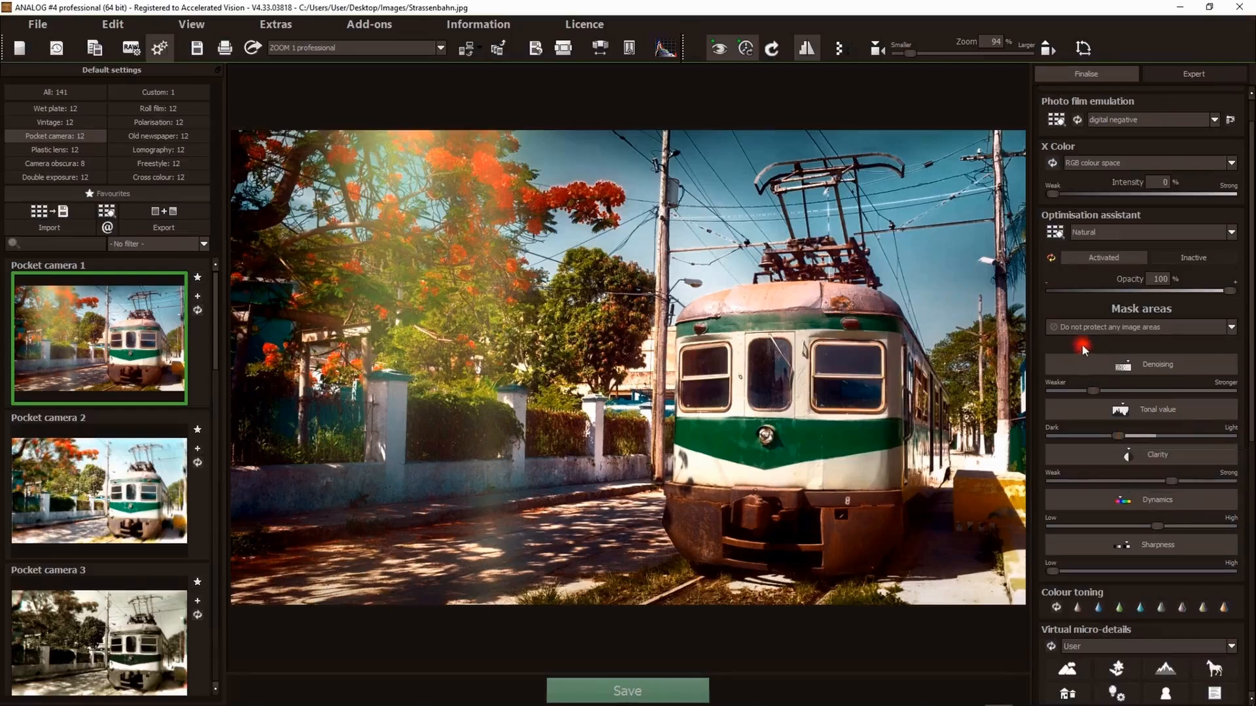
- Deactivate the Optimisation assistant and reset its settings
left_click(1193, 257)
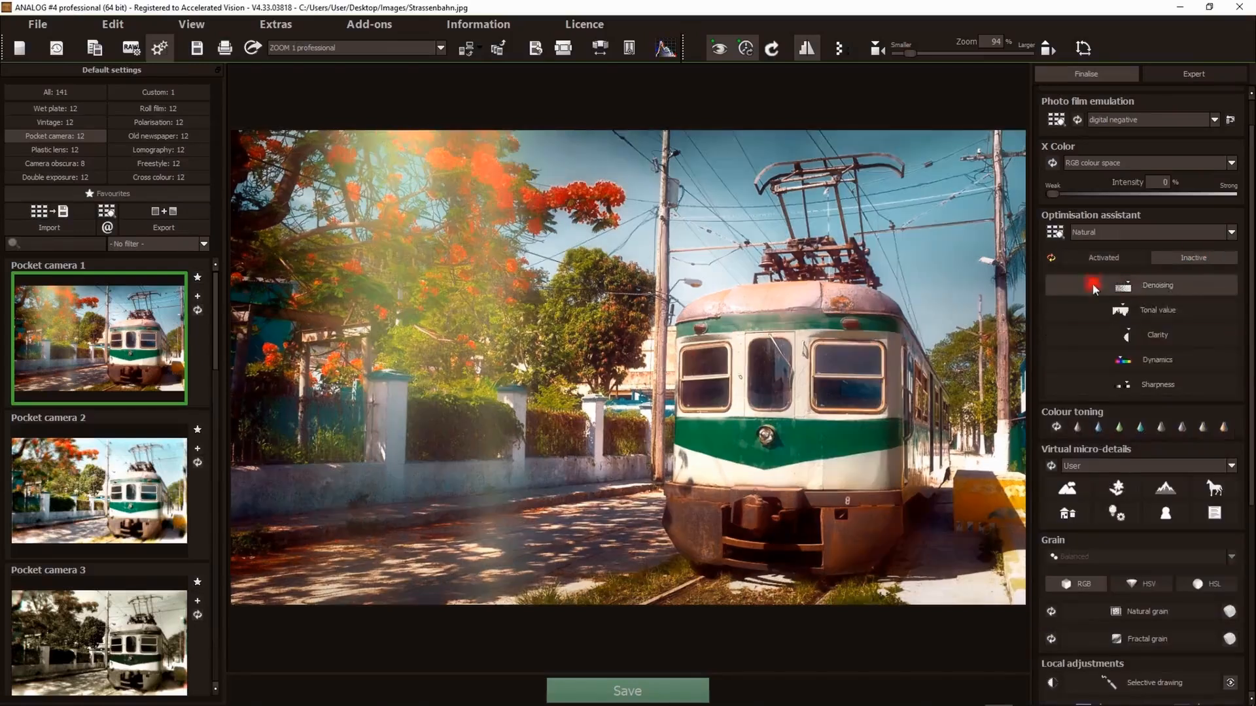
left_click(1051, 256)
left_click(677, 383)
scroll(1204, 323, "down", 2)
scroll(1191, 319, "down", 1)
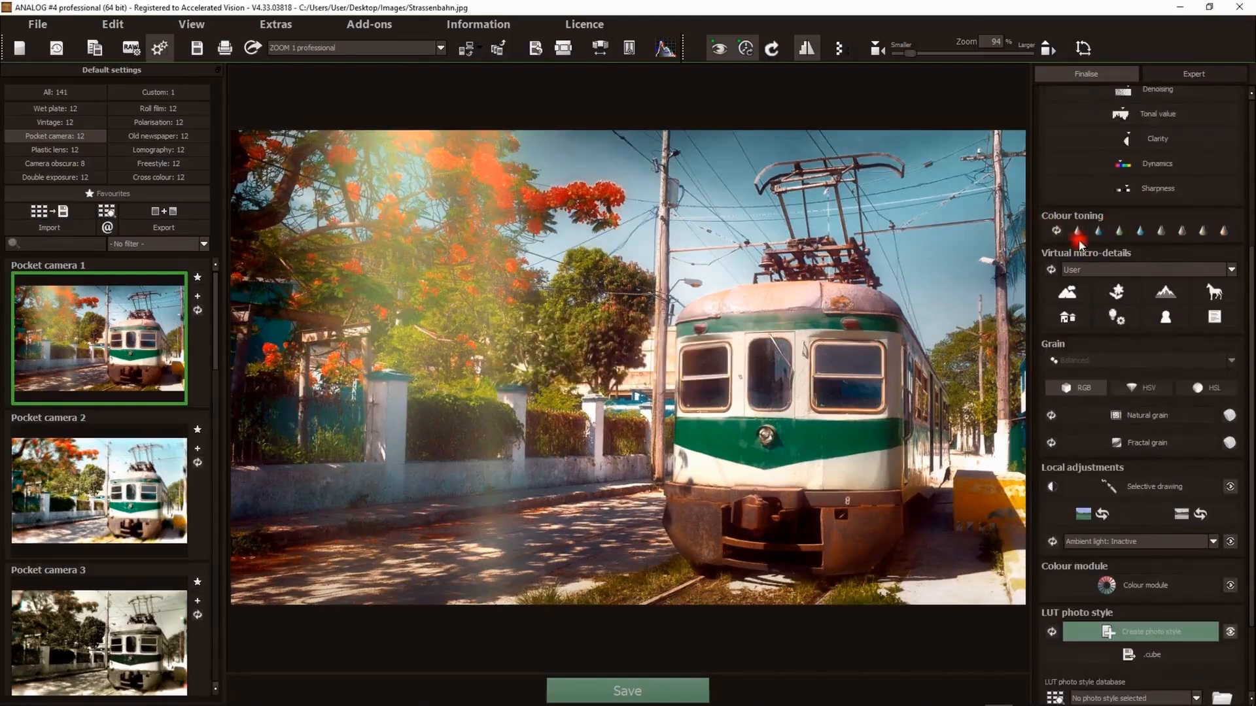
scroll(1157, 288, "up", 3)
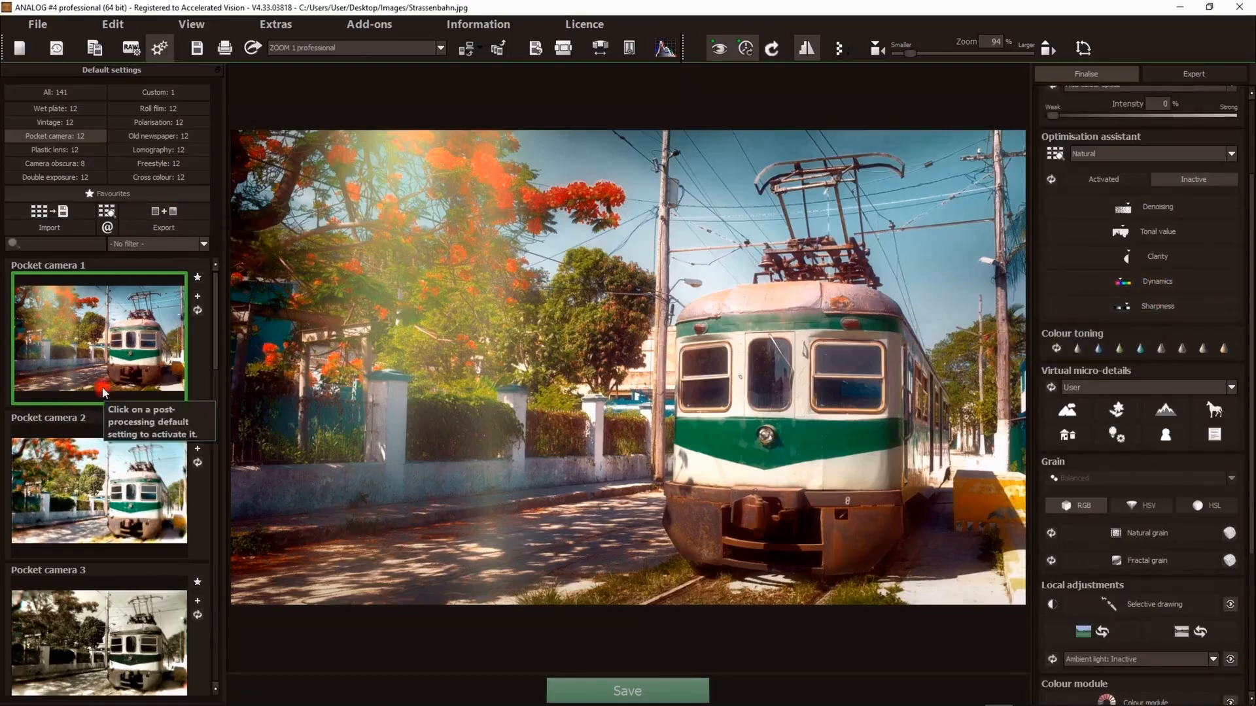
- Apply the Pocket camera 3 preset and try several colour toning swatches, settling on the first
left_click(57, 667)
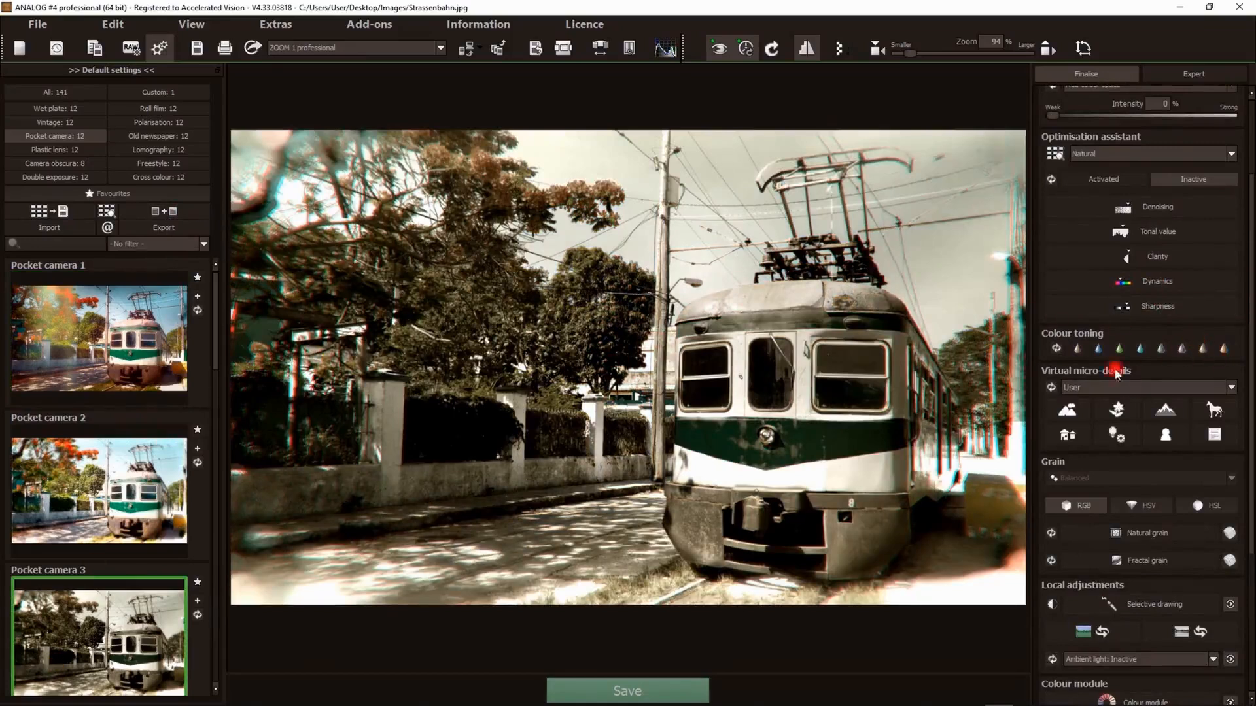
left_click(1078, 349)
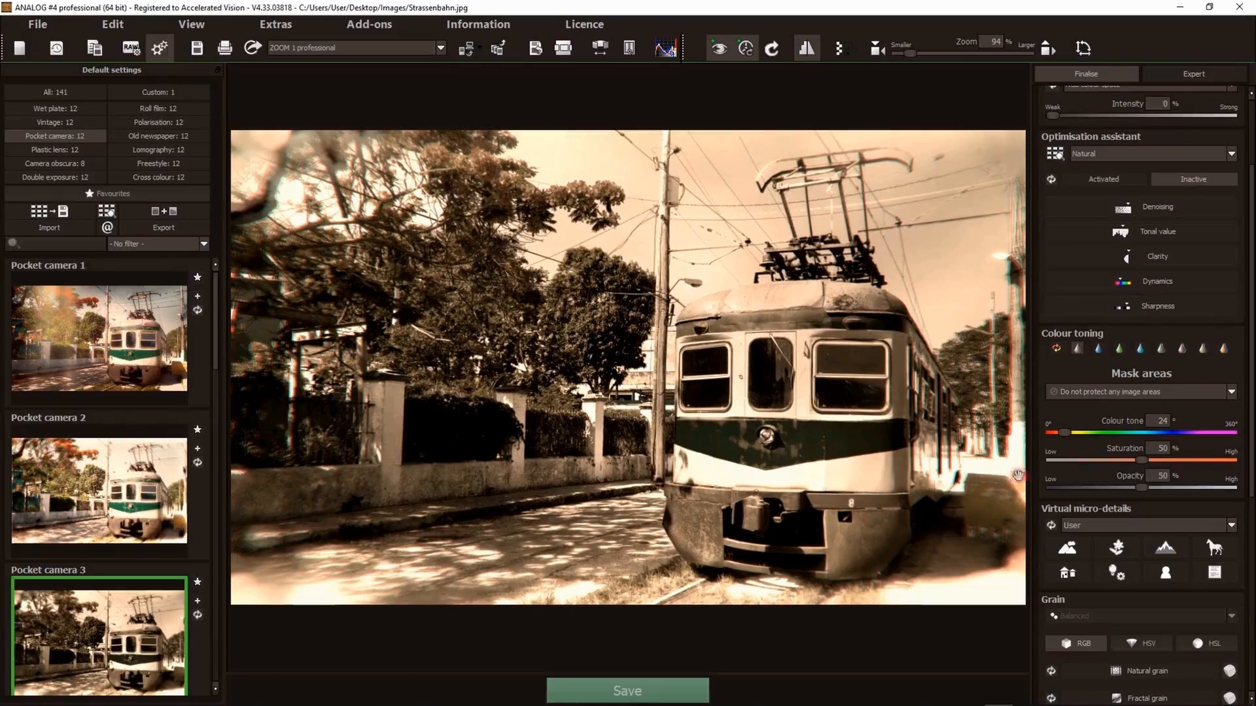
left_click(1099, 349)
left_click(1120, 348)
left_click(1141, 349)
left_click(1162, 350)
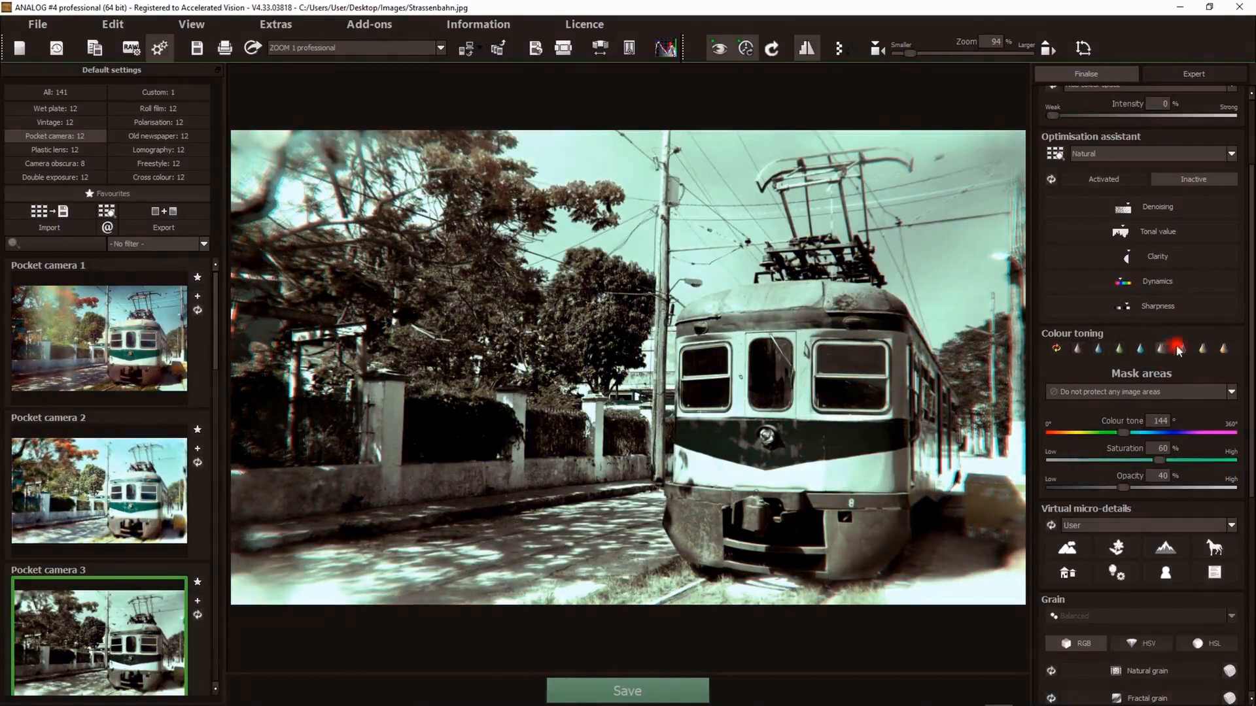
left_click(1075, 350)
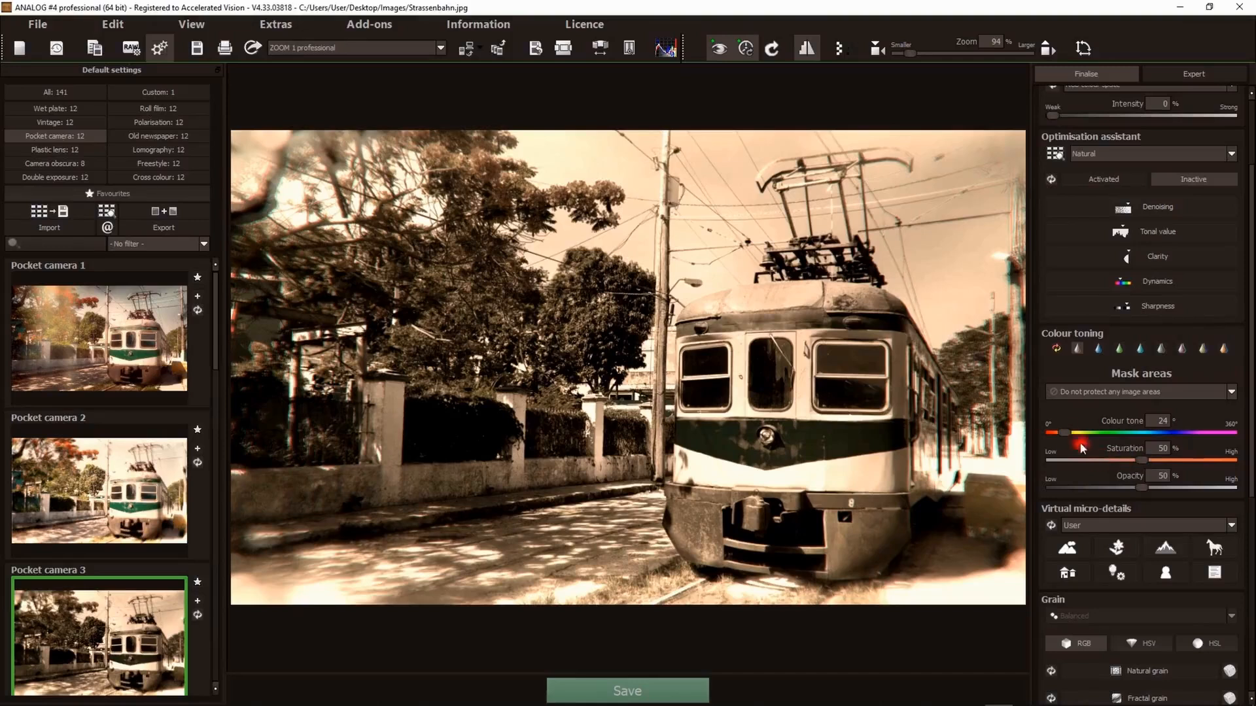
- Set the colour toning to tone 146 with saturation and opacity at 100%
left_click_drag(1116, 430, 1230, 461)
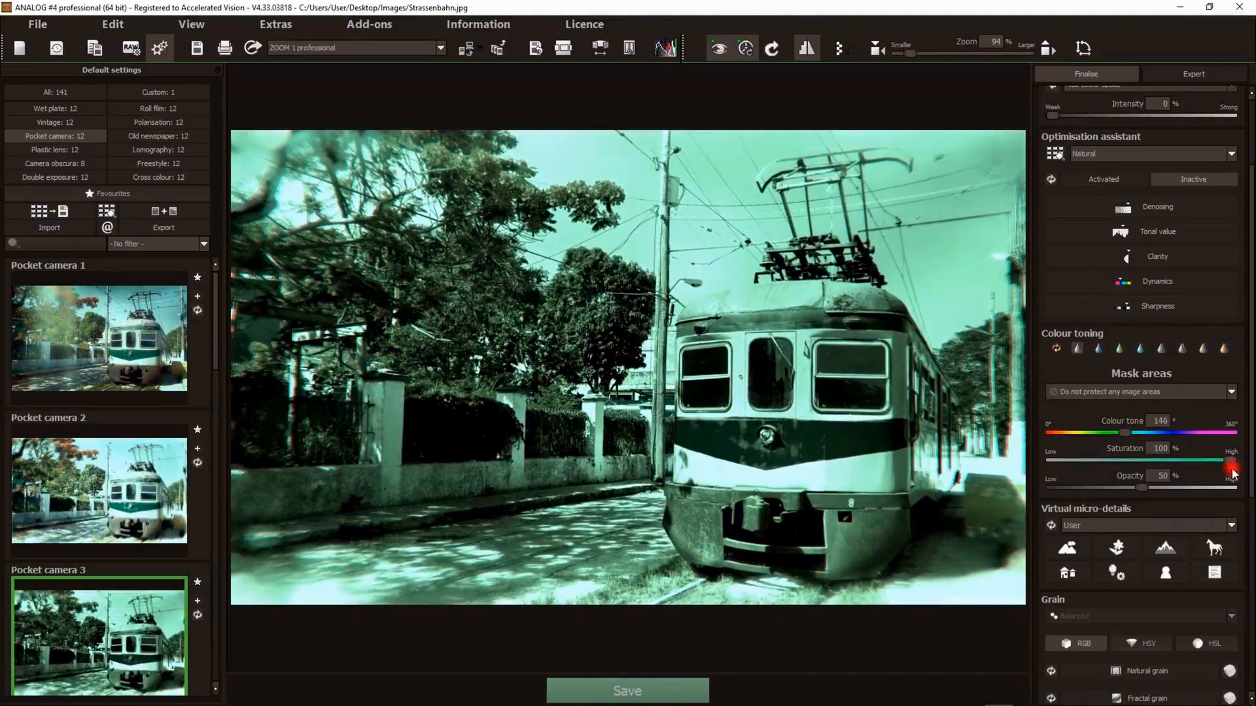
left_click_drag(1142, 488, 1237, 497)
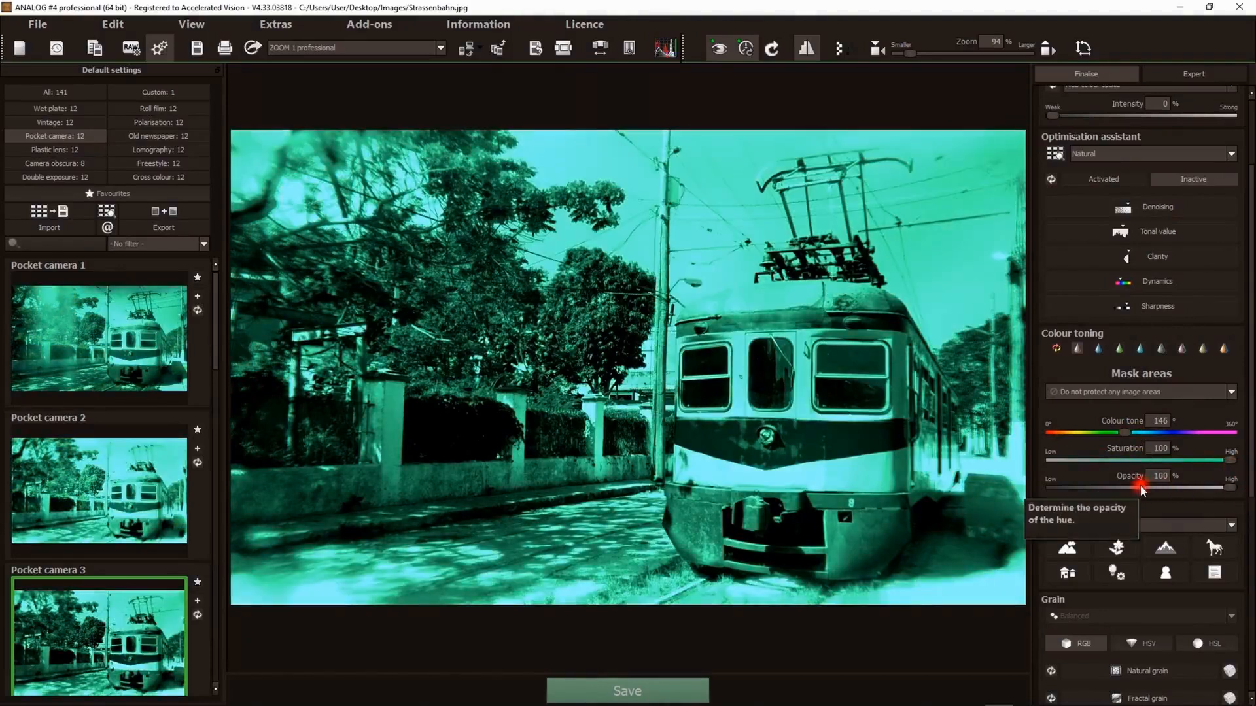
- Set the colour toning mask to Intensely protect edge areas, then reset the colour toning
left_click(1186, 401)
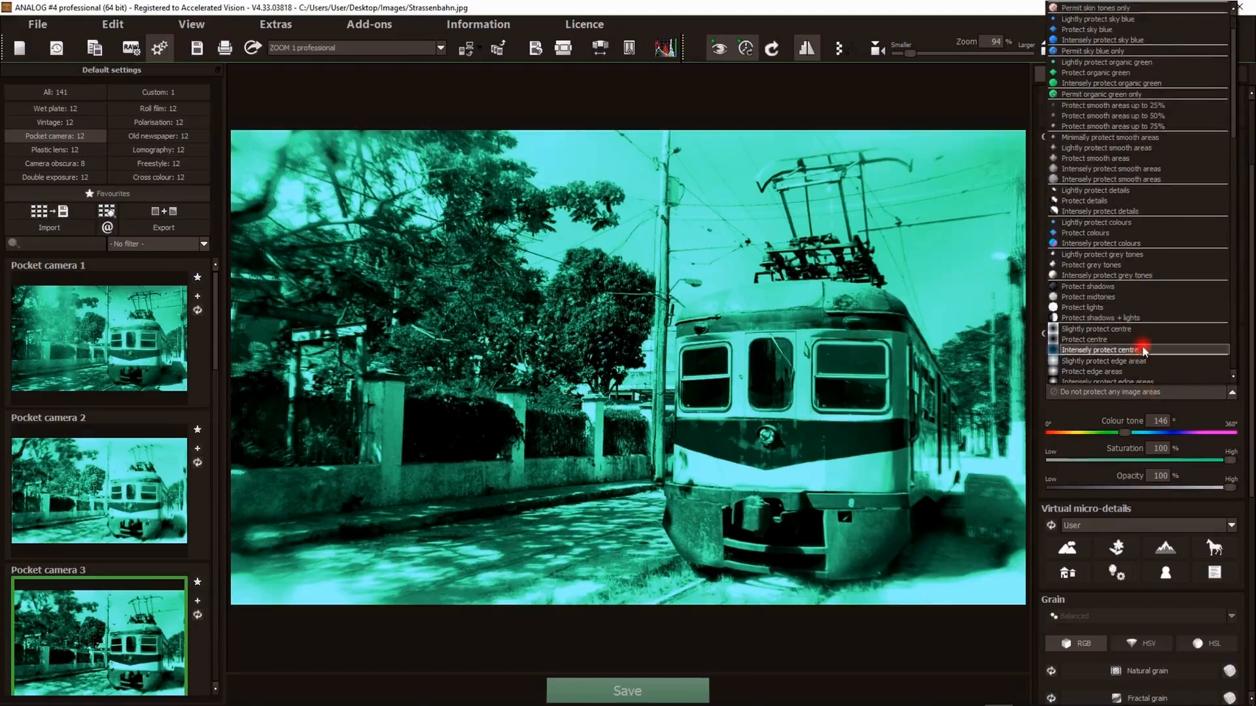
scroll(1135, 324, "down", 2)
left_click(1098, 329)
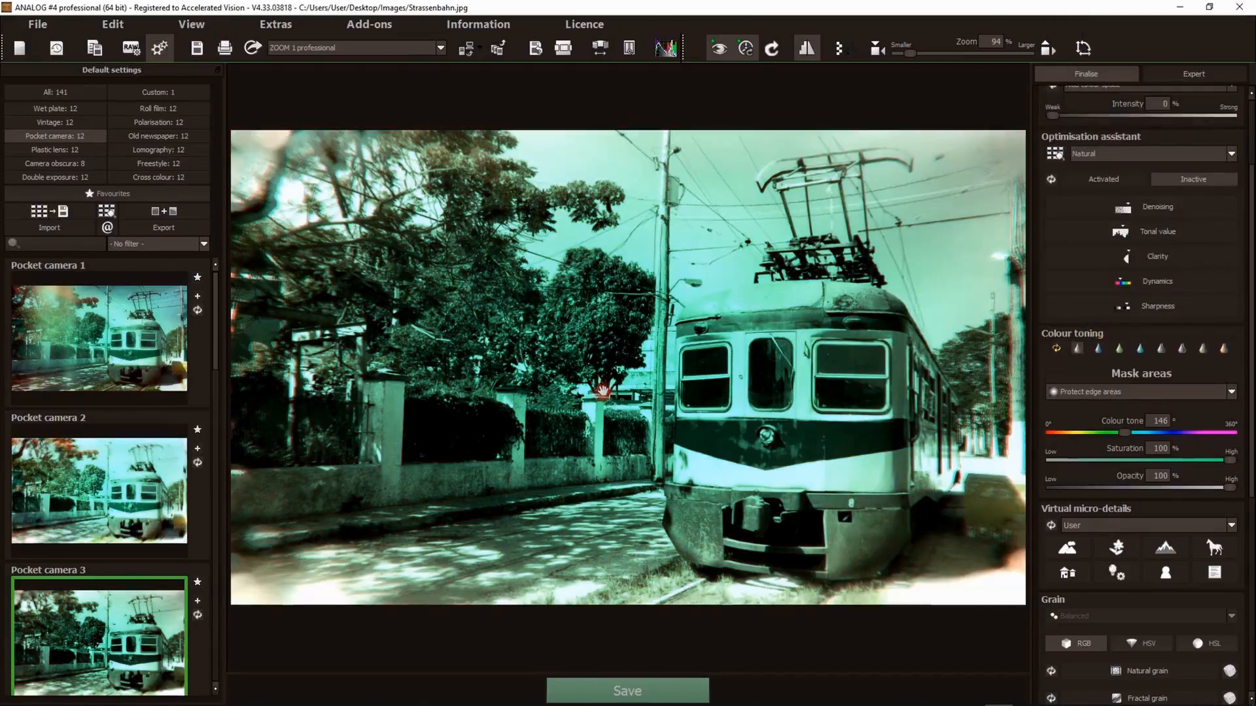
left_click(1107, 392)
scroll(1115, 371, "down", 1)
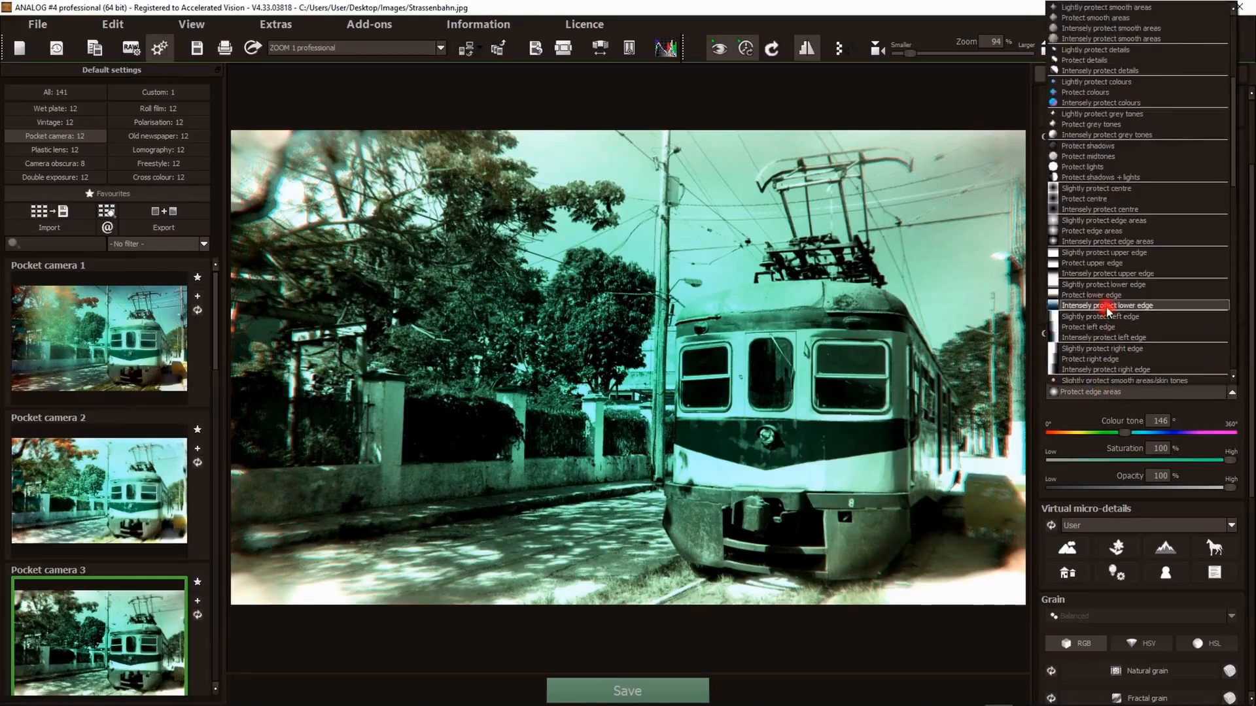
left_click(1089, 242)
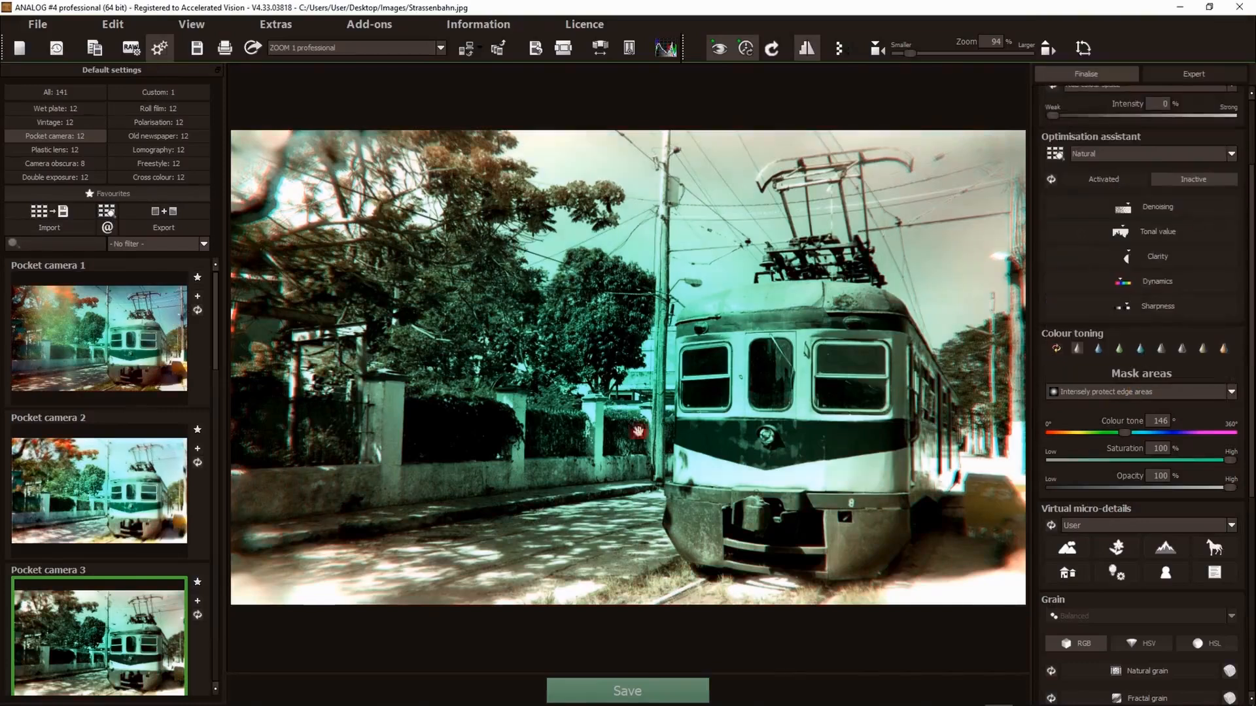
left_click(1056, 348)
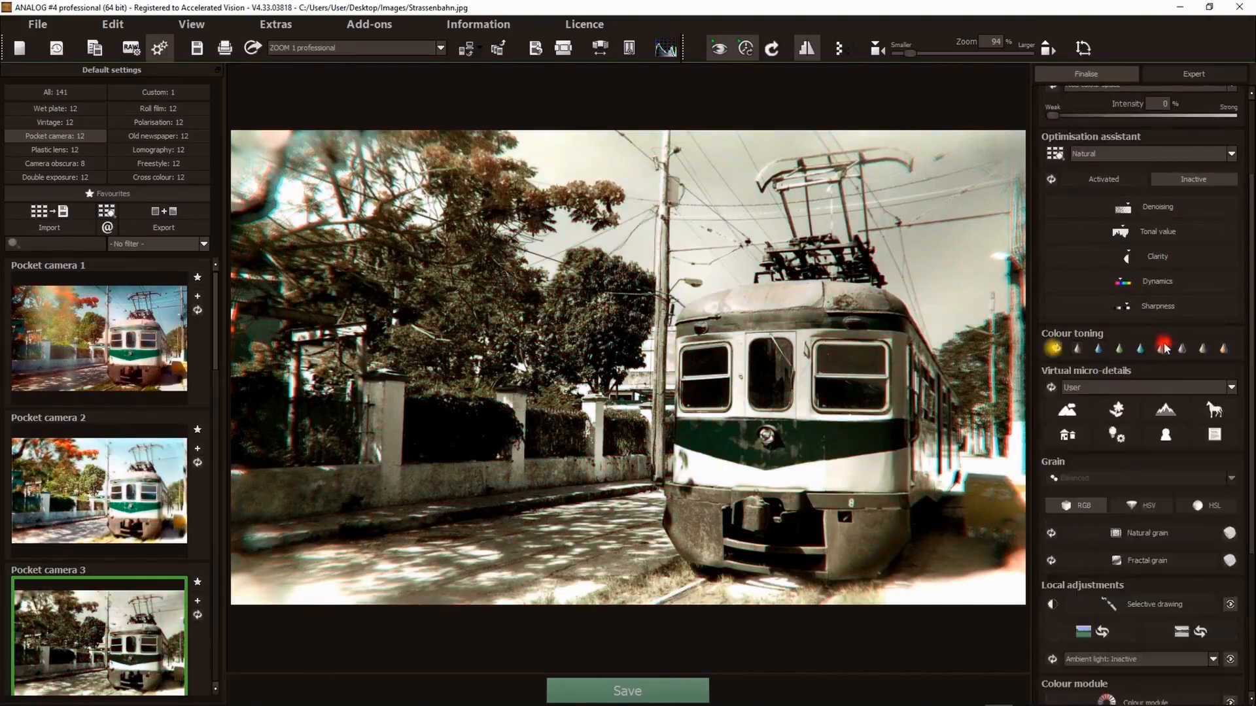
- Enable the landscape virtual micro-details and expand its settings
scroll(1174, 363, "down", 4)
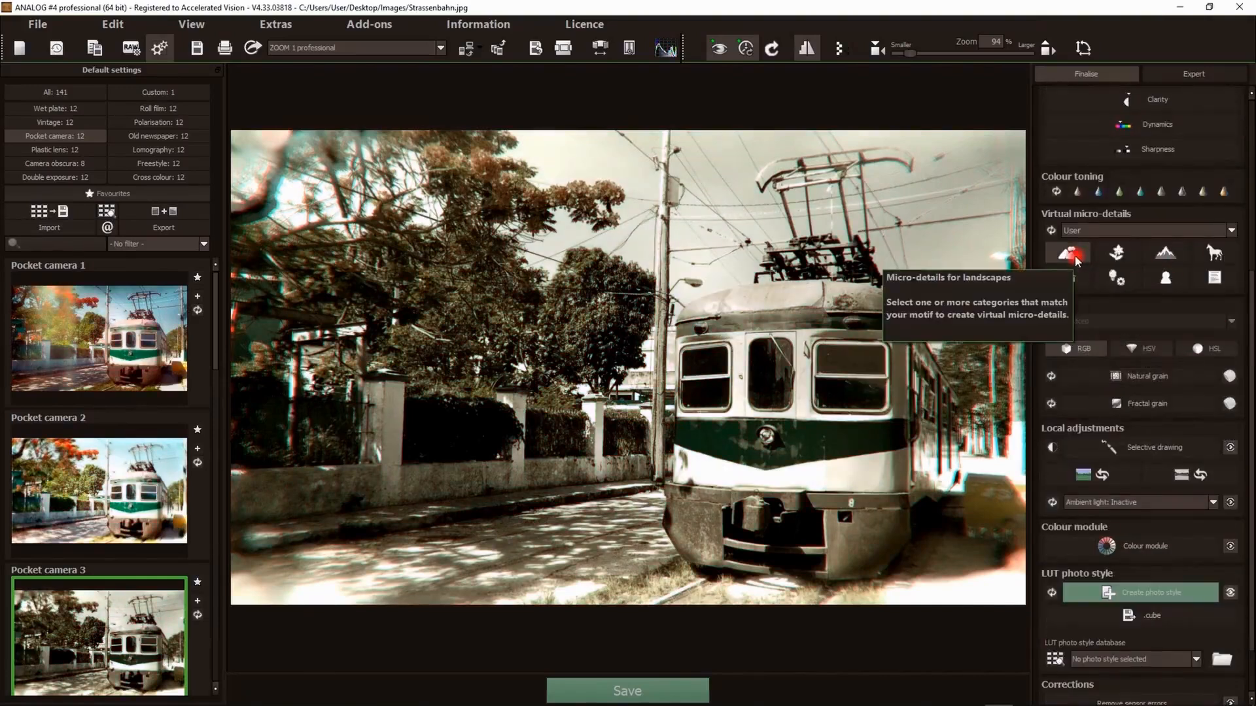
left_click(1075, 259)
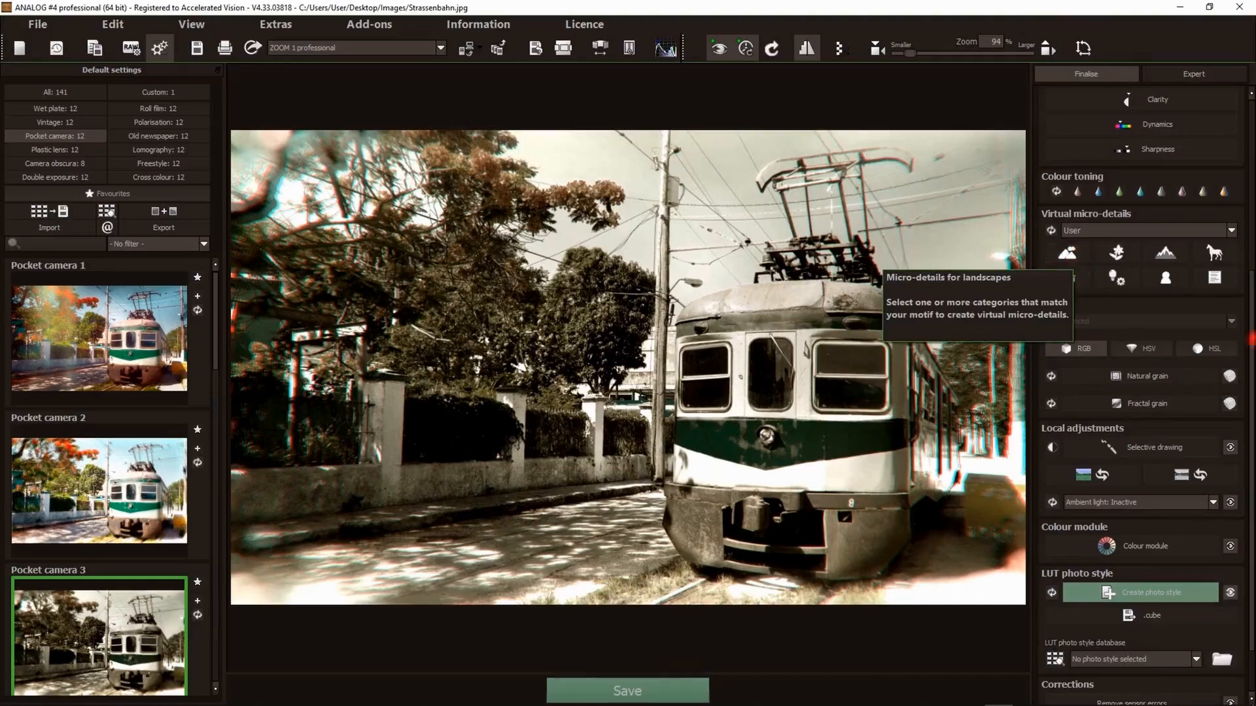
left_click(1070, 256)
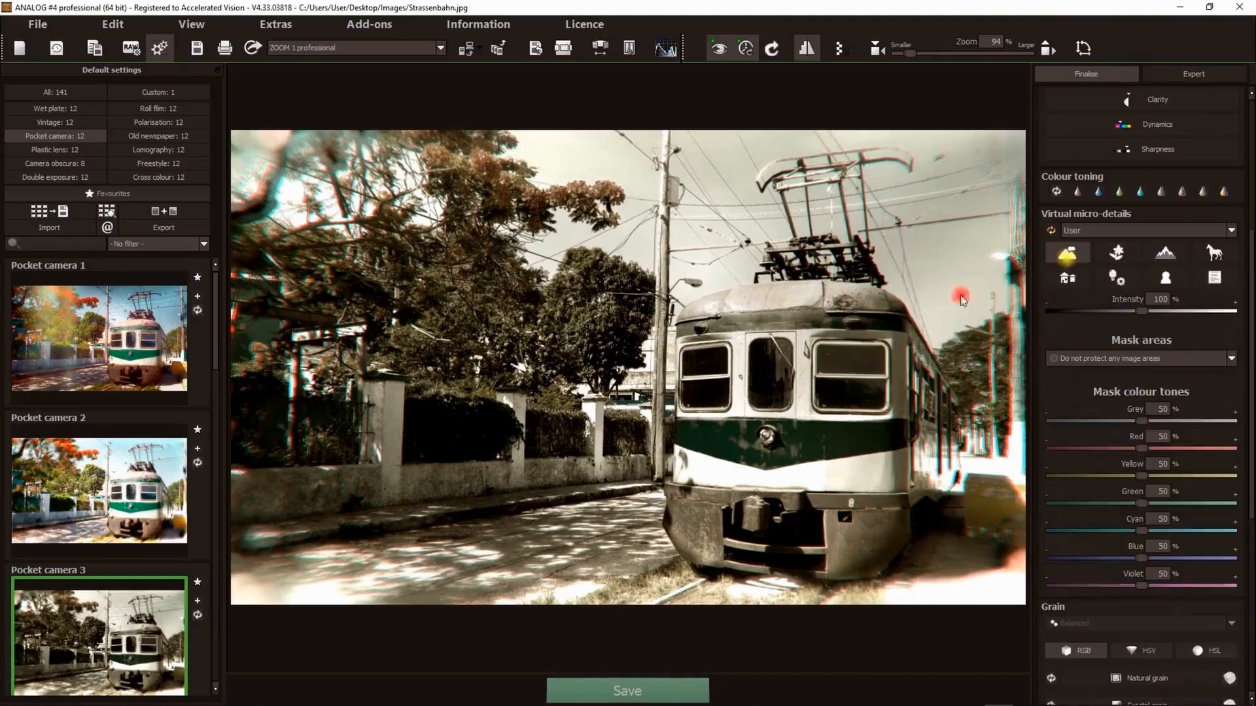
- Enable the landscape micro-details, setting intensity to 200% and the green mask tone to 100%
scroll(671, 452, "up", 8)
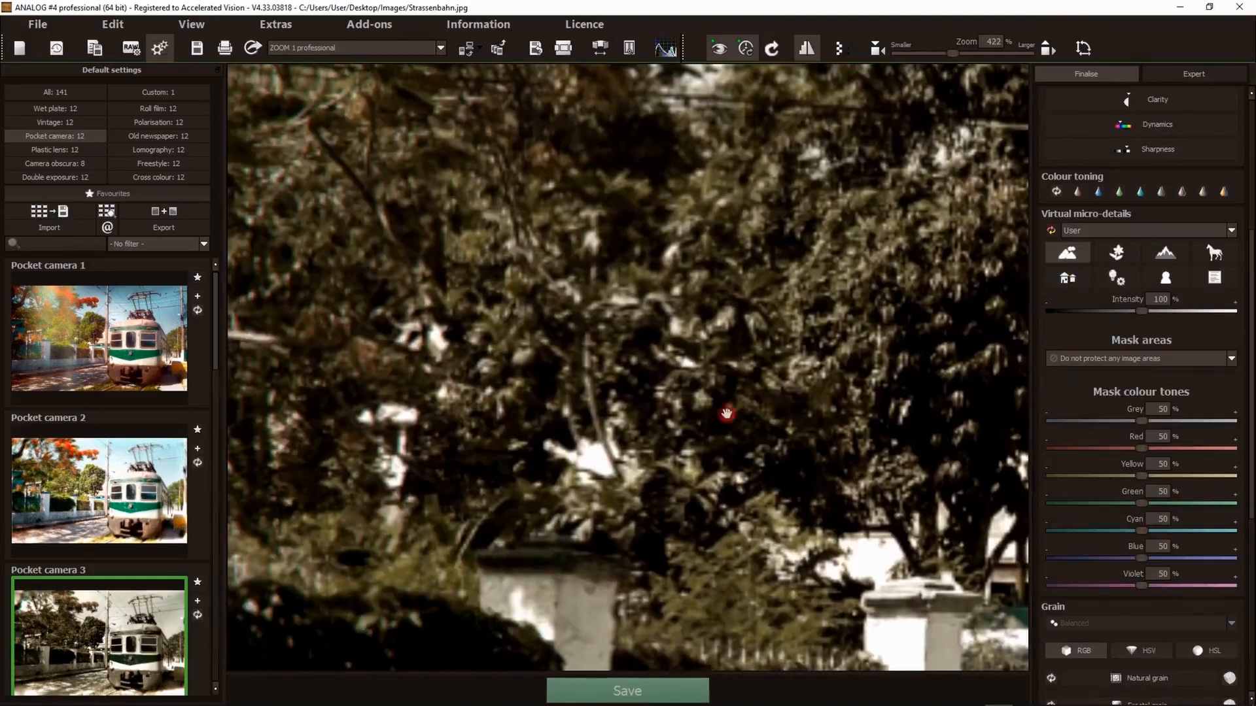
left_click(807, 48)
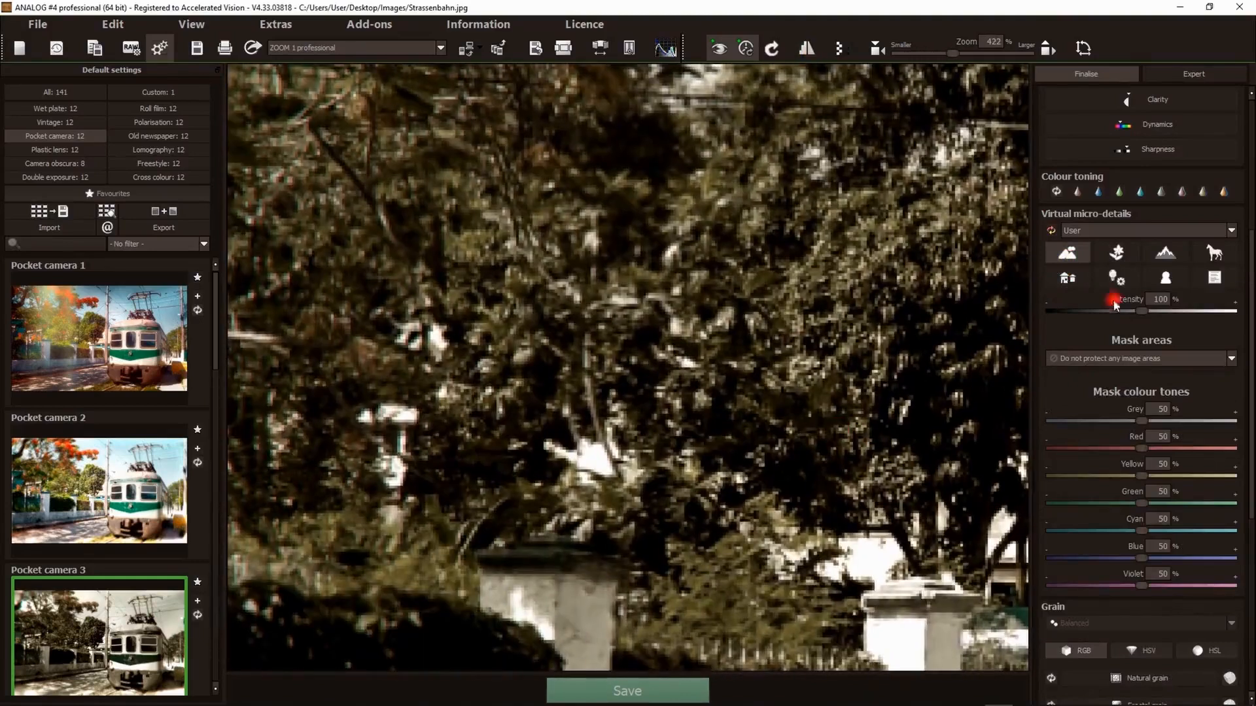
left_click(1077, 257)
left_click(1076, 257)
left_click_drag(1142, 503, 1251, 503)
left_click_drag(1144, 312, 1250, 317)
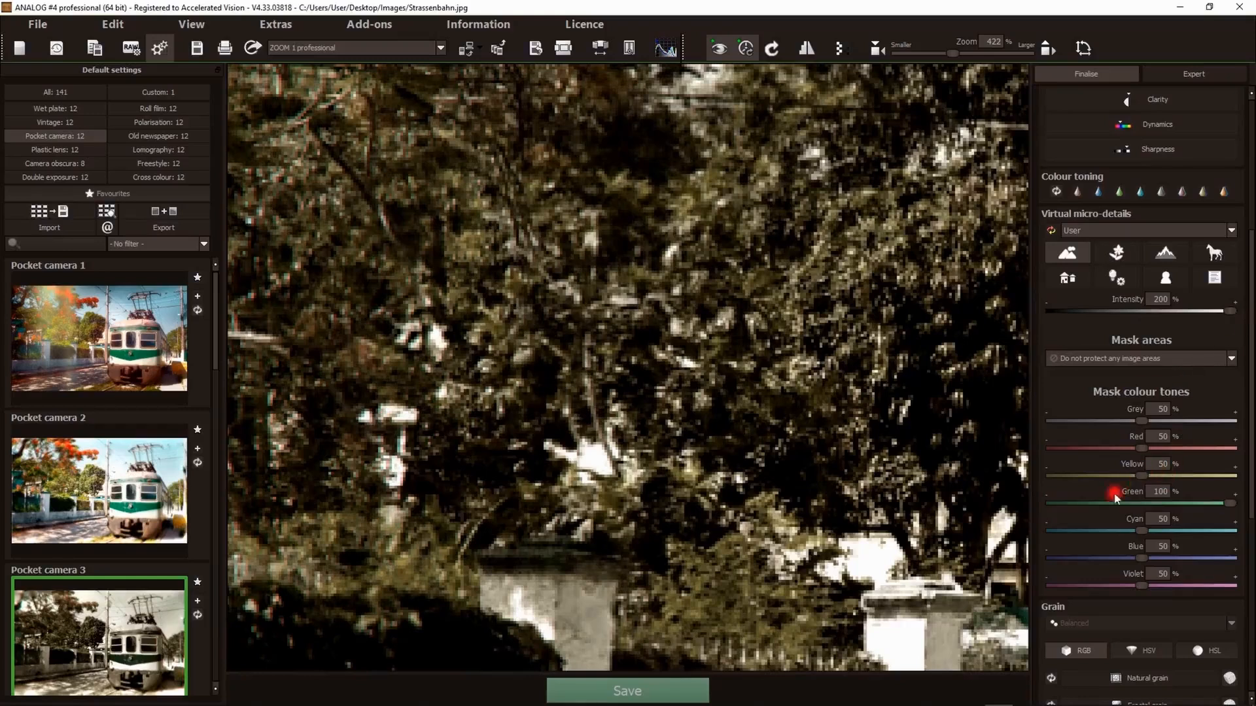
- Set the yellow mask colour tone for the micro-details to 72%
left_click_drag(1142, 476, 1088, 475)
left_click(1214, 476)
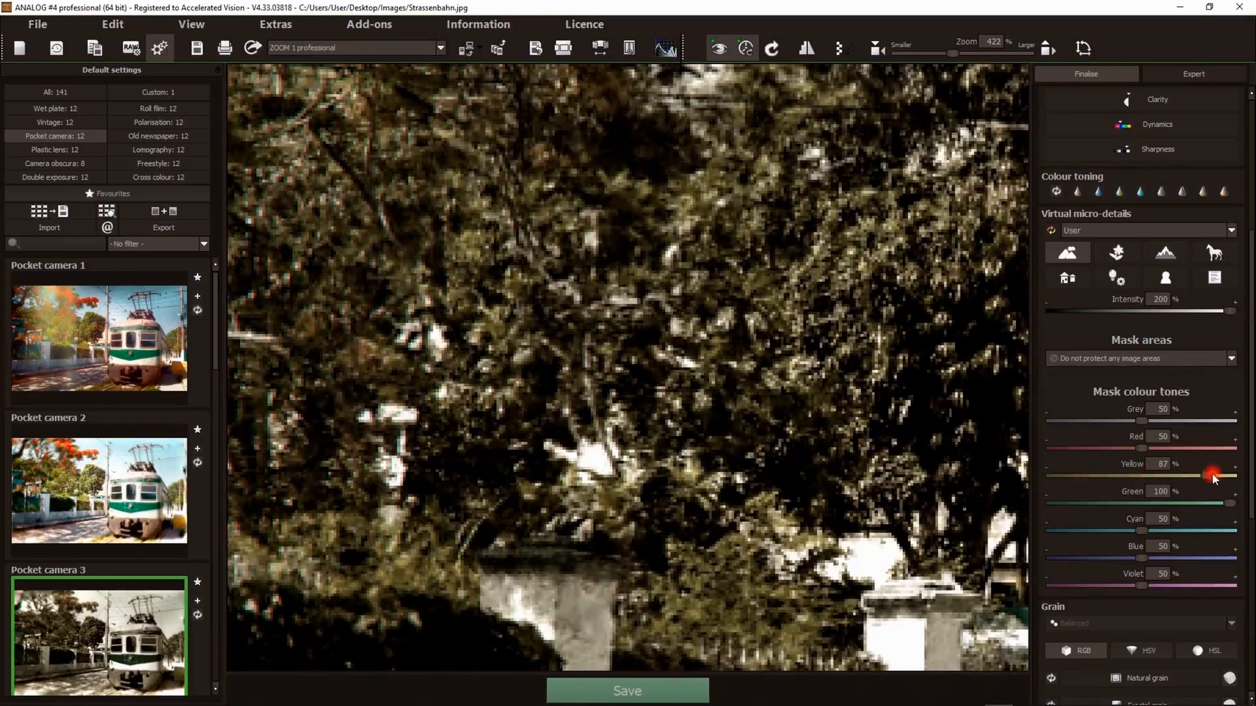
left_click_drag(1111, 477, 1183, 477)
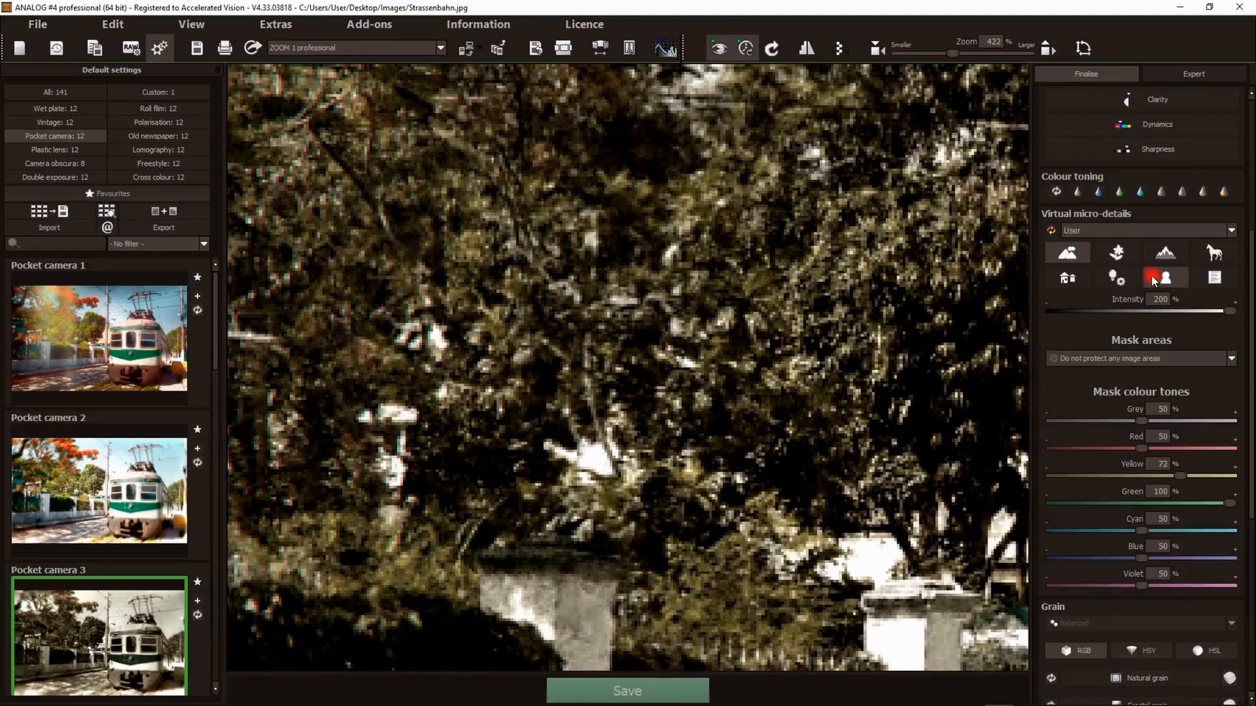
- Switch the micro-details to the buildings type, lower intensity to 92%, and collapse its settings
left_click(1063, 277)
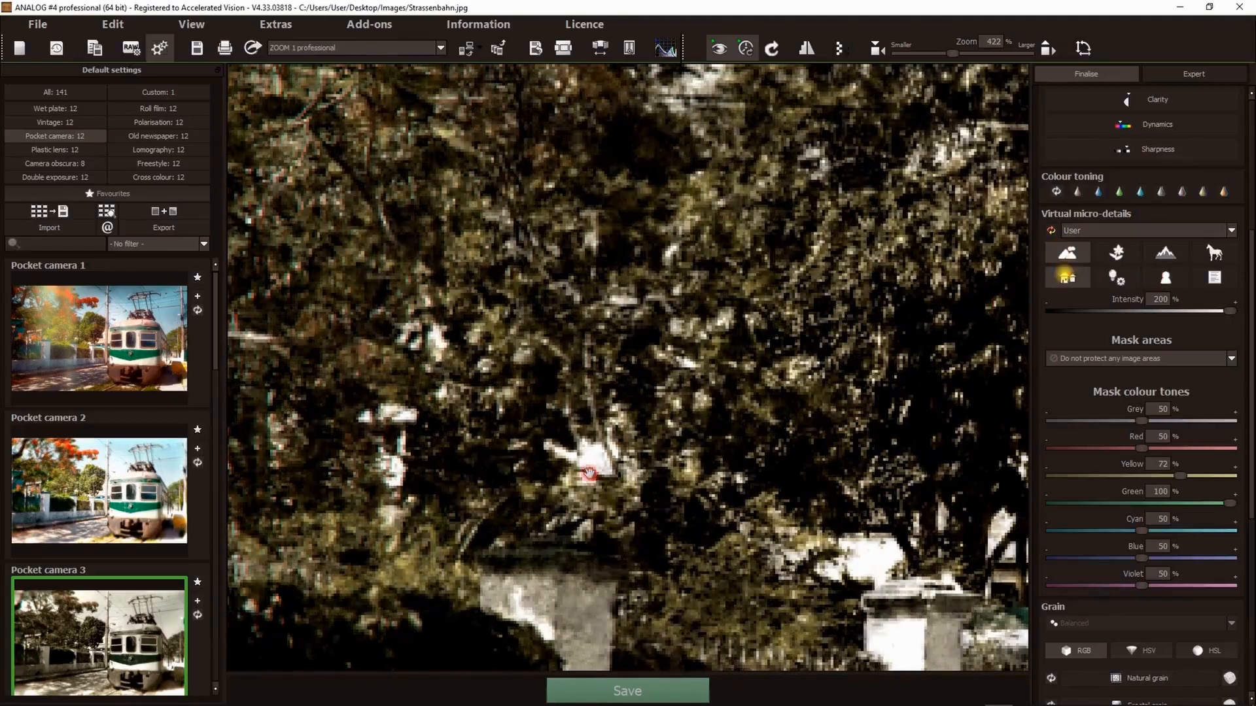
double_click(589, 465)
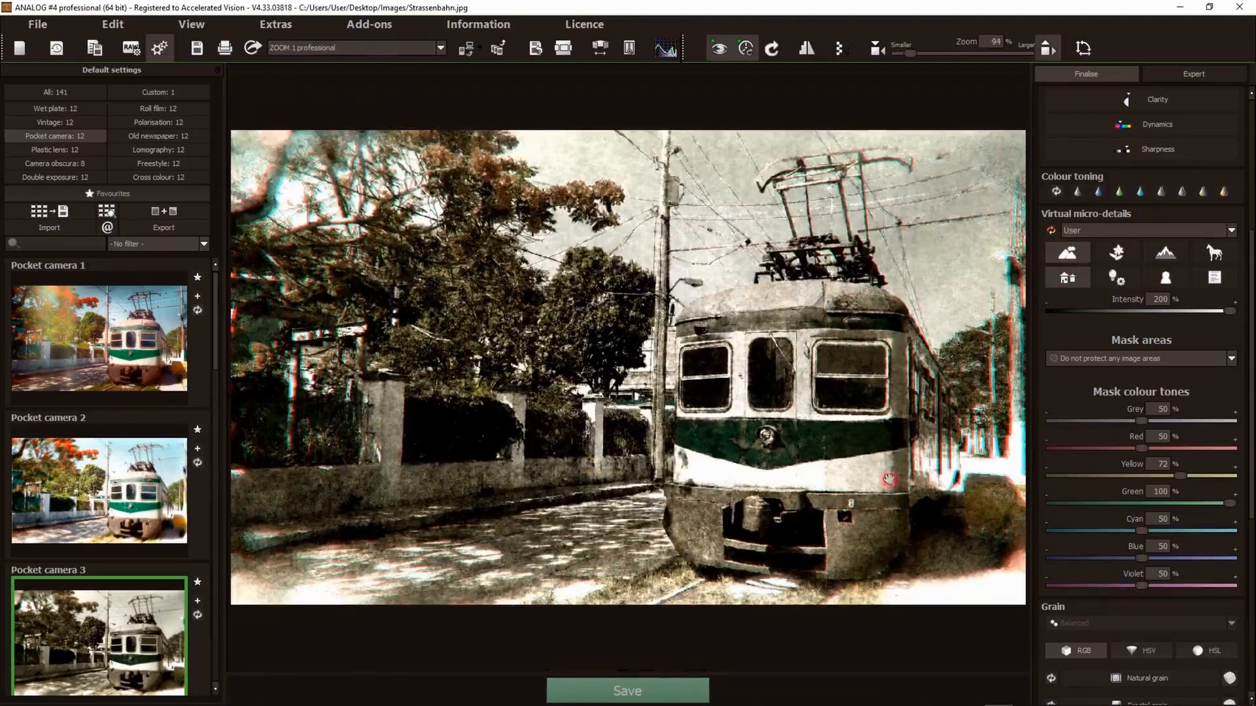
left_click_drag(1230, 311, 1135, 315)
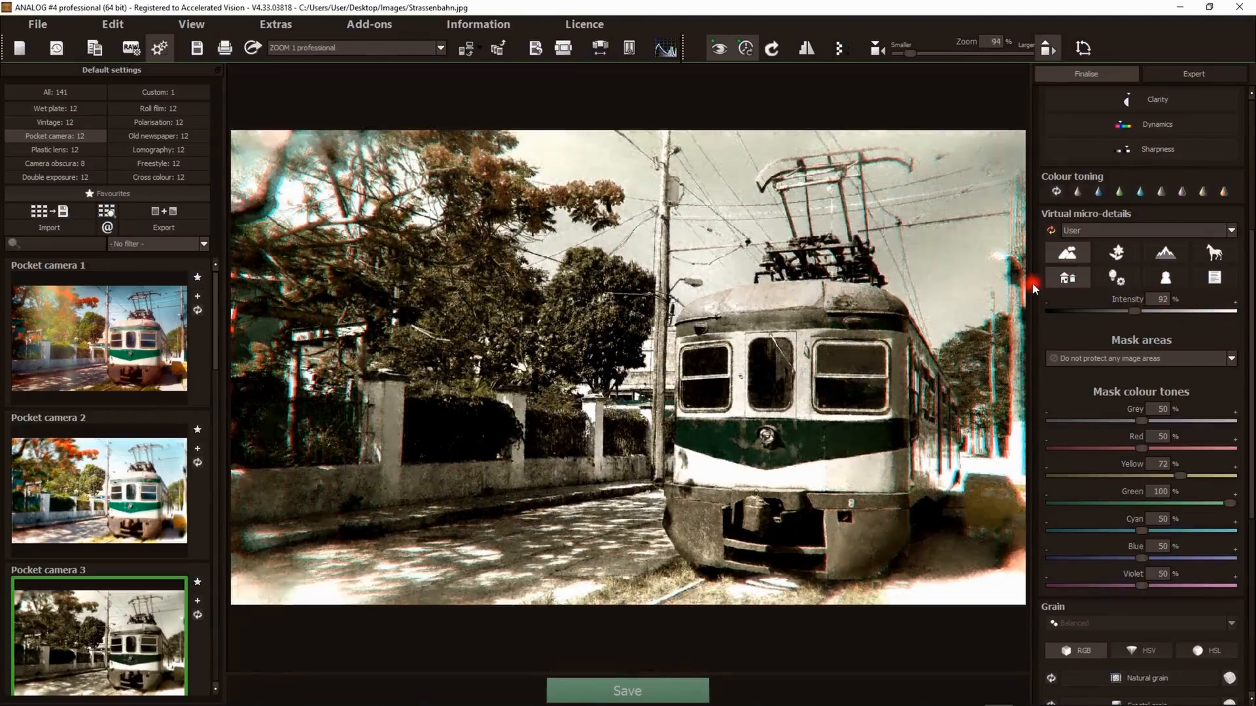
left_click(1051, 231)
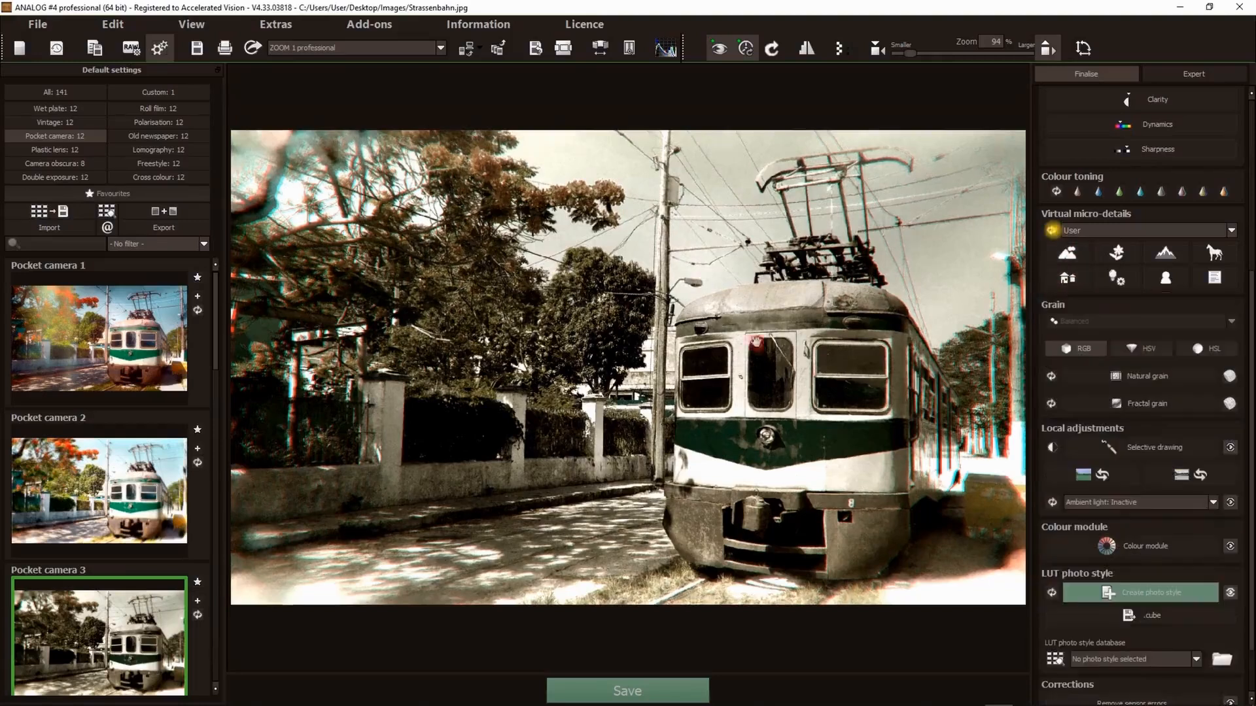
- Enable natural grain with ISO 2321 and size 80%, trying several grain shapes
scroll(1138, 402, "down", 2)
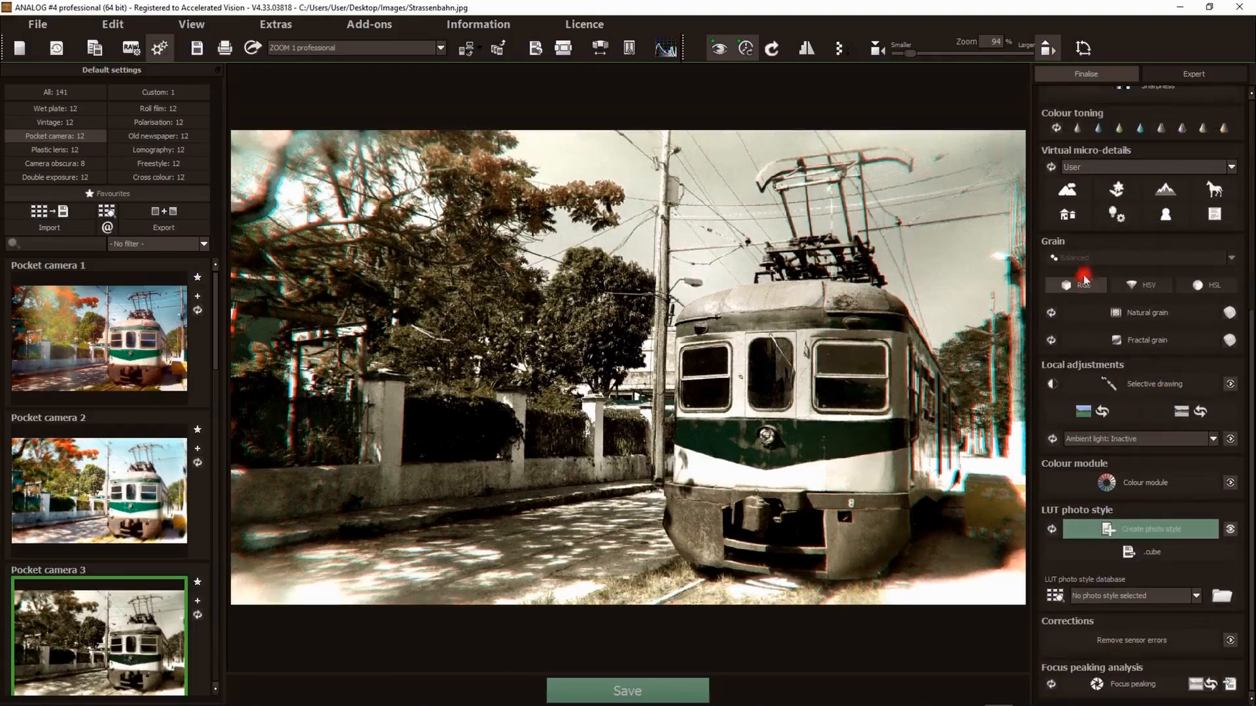
left_click(1119, 317)
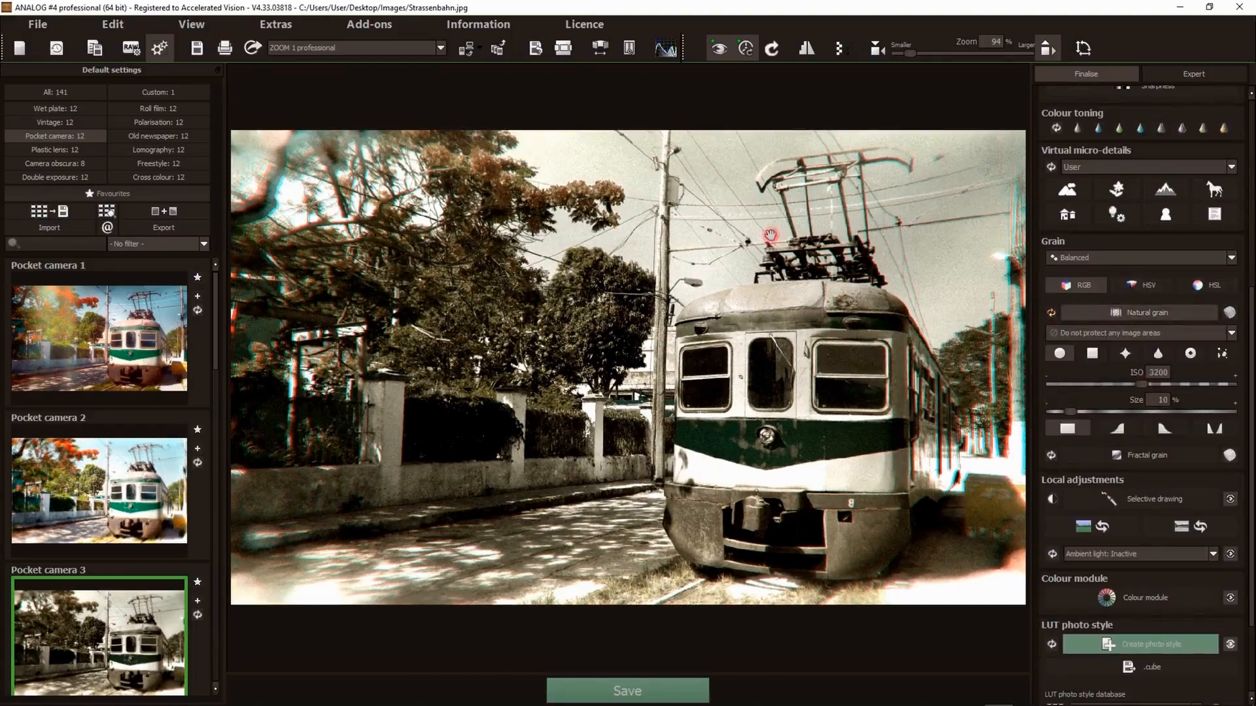
scroll(776, 231, "up", 5)
left_click_drag(759, 239, 732, 471)
left_click_drag(779, 157, 722, 349)
scroll(722, 348, "up", 2)
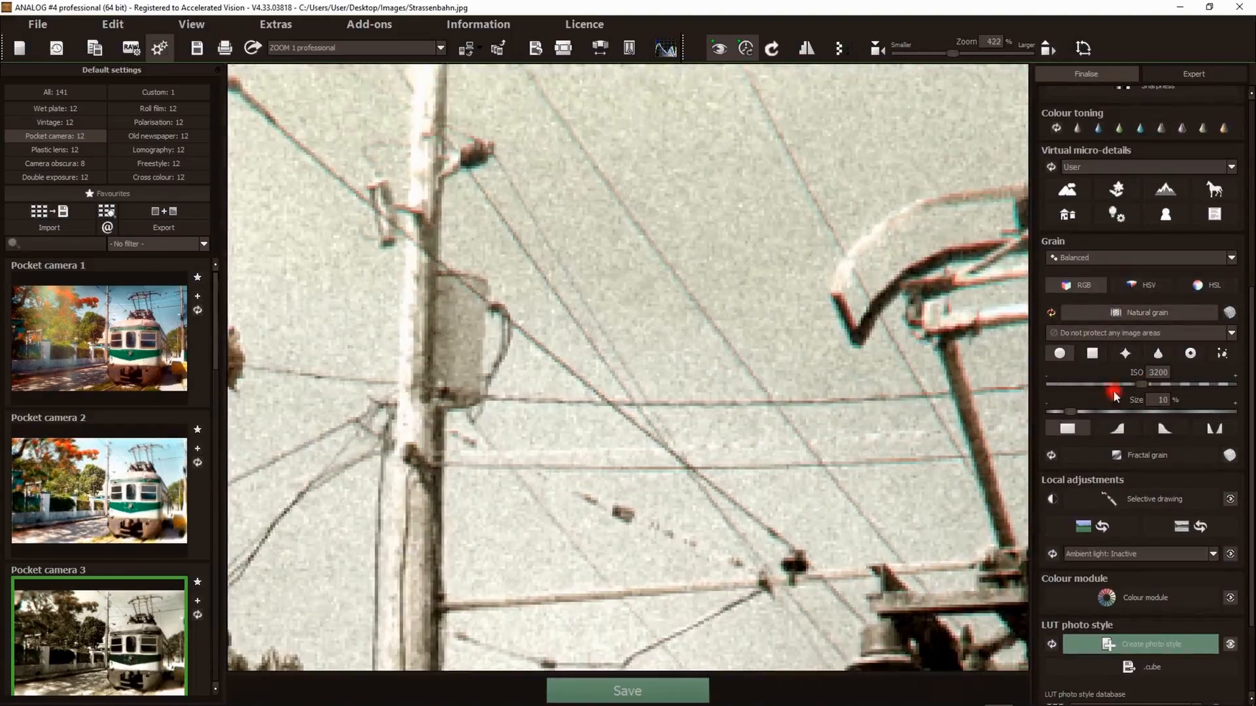
left_click_drag(1141, 386, 1194, 412)
left_click(1071, 413)
left_click(1122, 381)
left_click(1125, 354)
left_click(1157, 357)
left_click(1220, 356)
left_click(1158, 400)
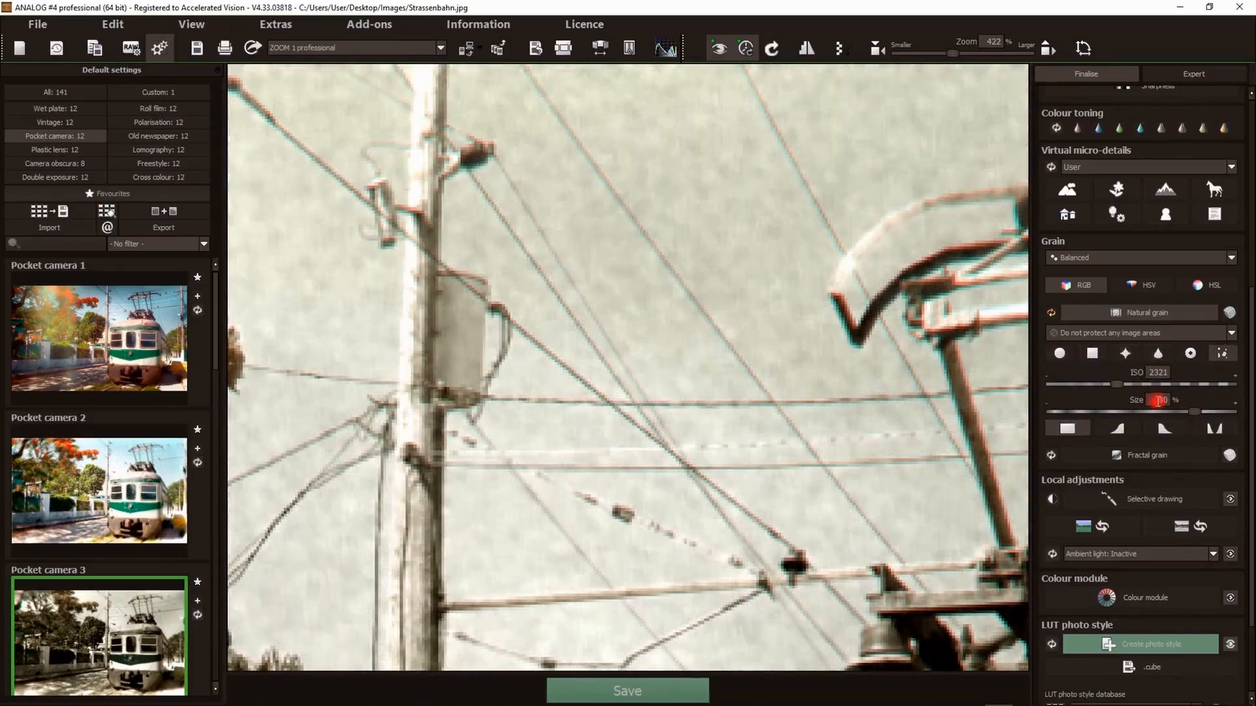
- Keep the Balanced grain preset and reset the natural grain to its default values
left_click(1112, 258)
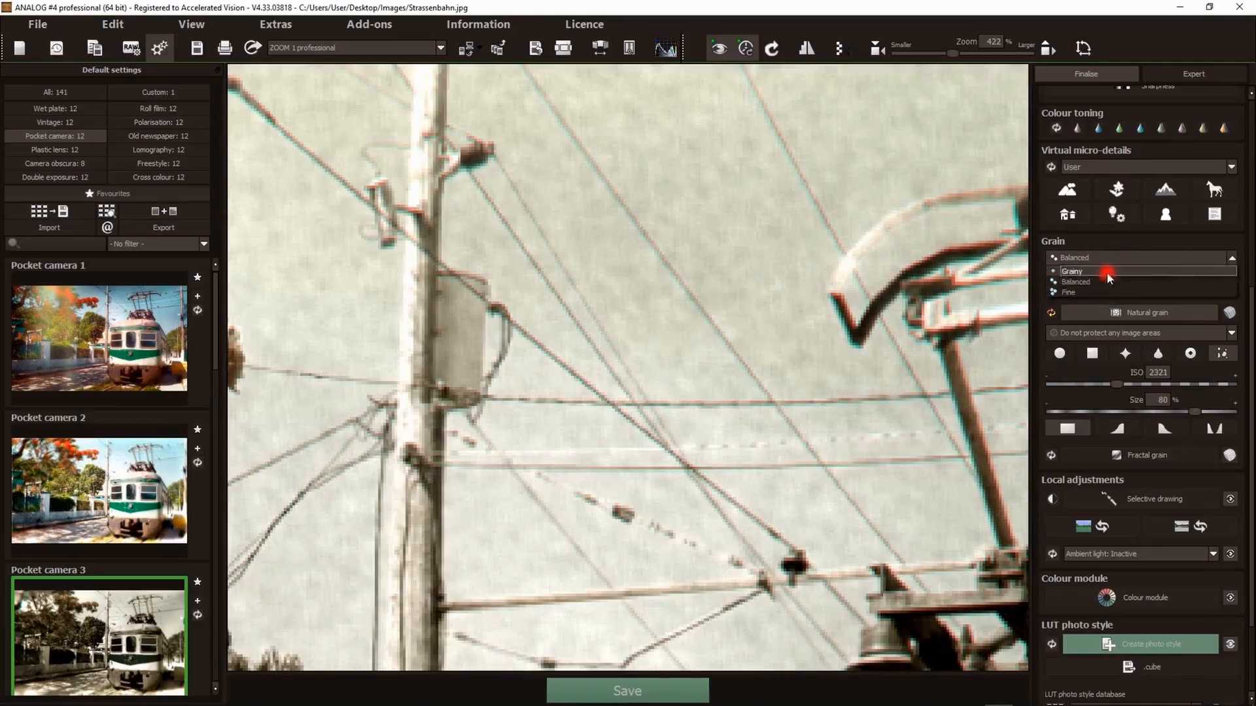
left_click(1101, 257)
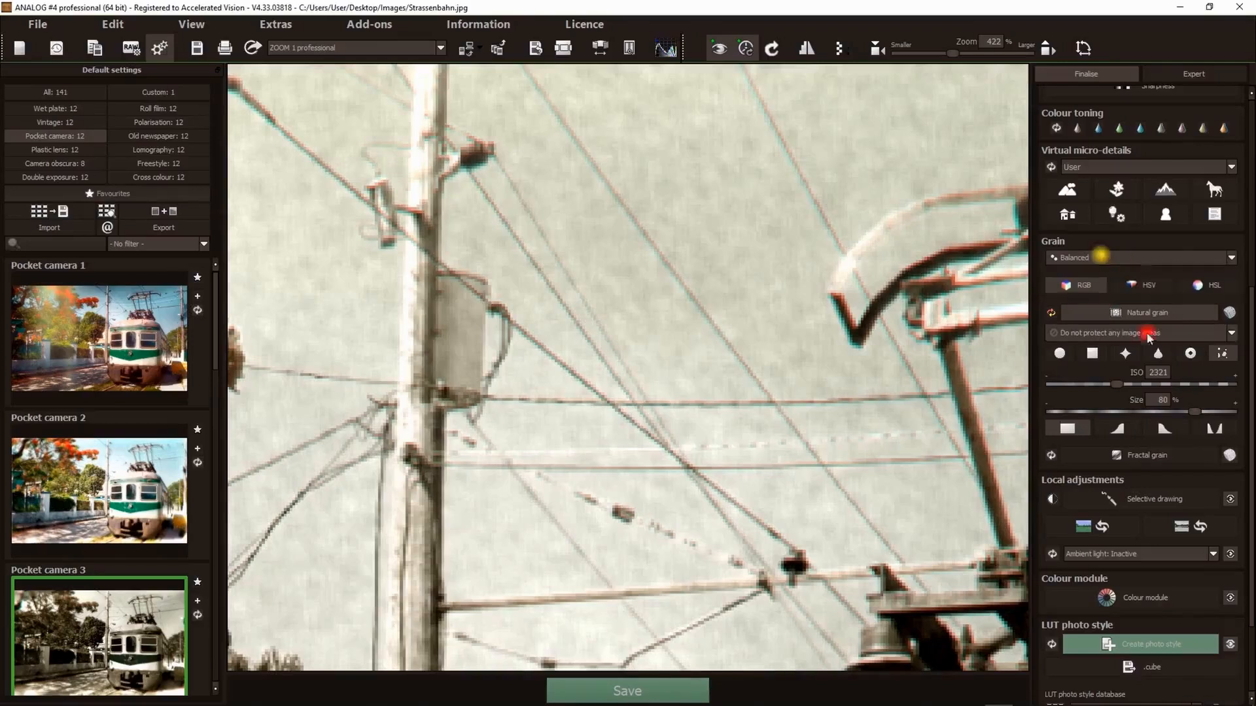
left_click(1050, 312)
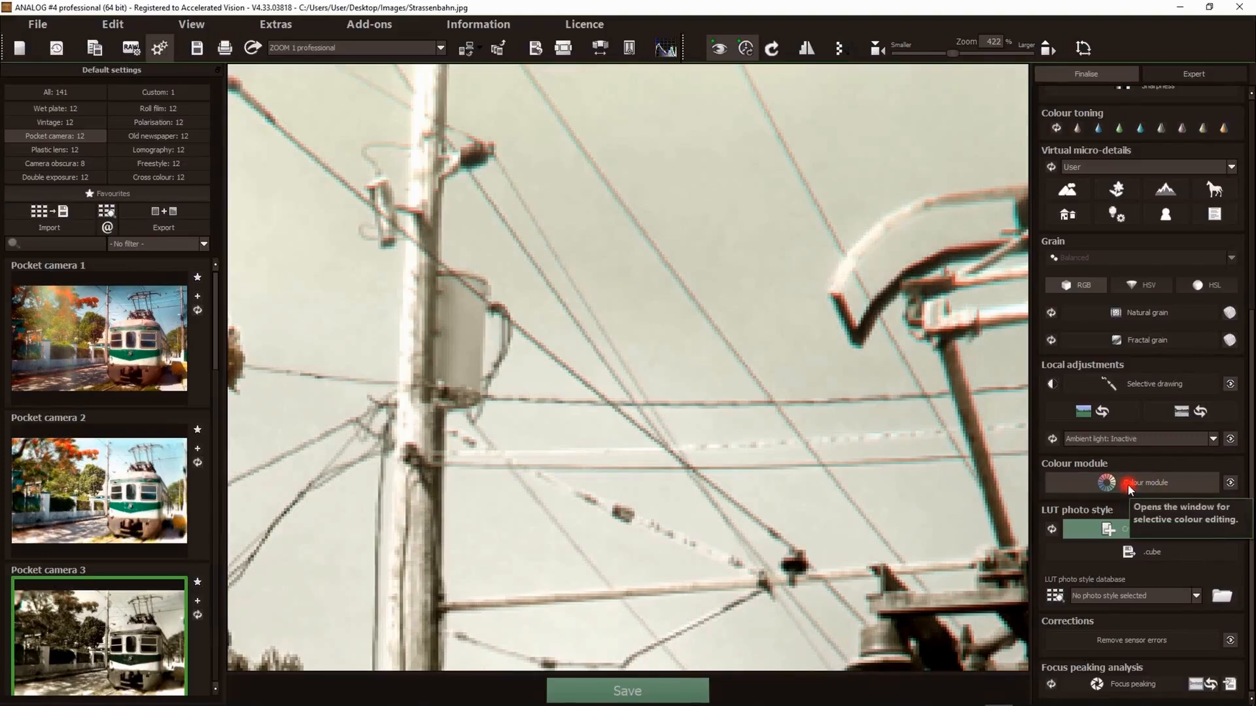
- Try the LUT photo styles Brot_Popcorn_92_45 and Sonnenuntergang_Palme_50_37, then reset the LUT photo style
double_click(639, 432)
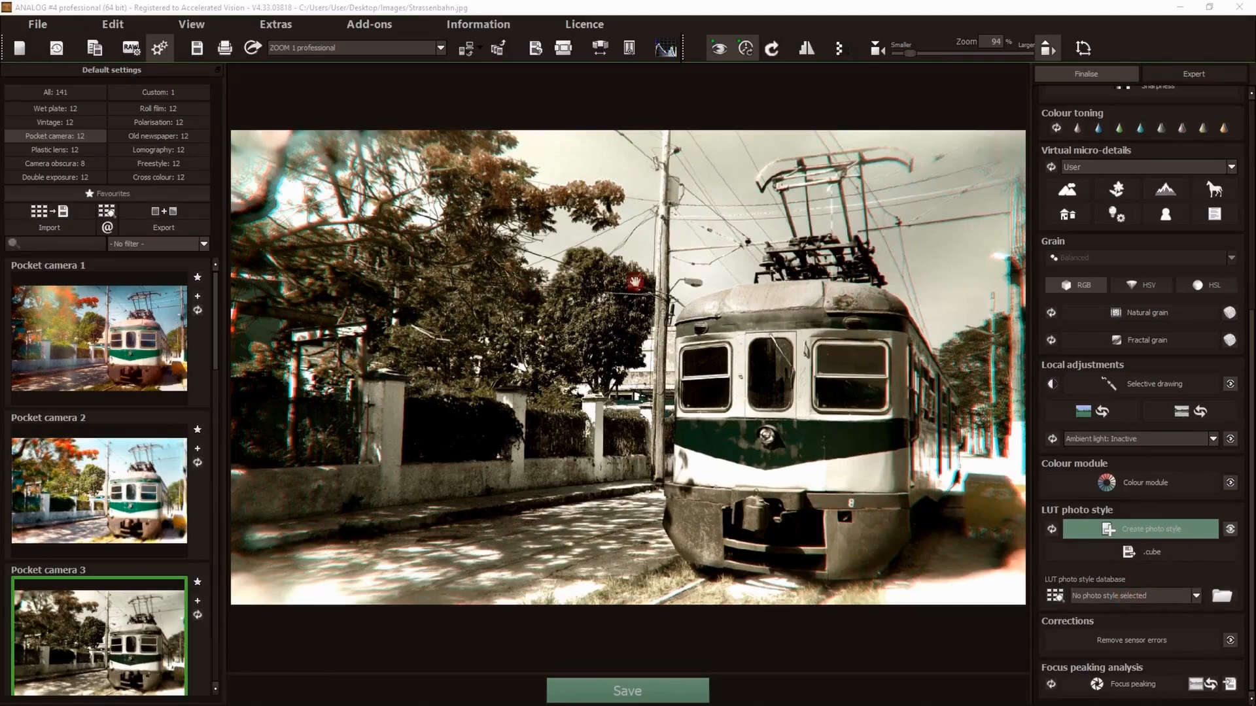
left_click(1119, 596)
left_click(1113, 619)
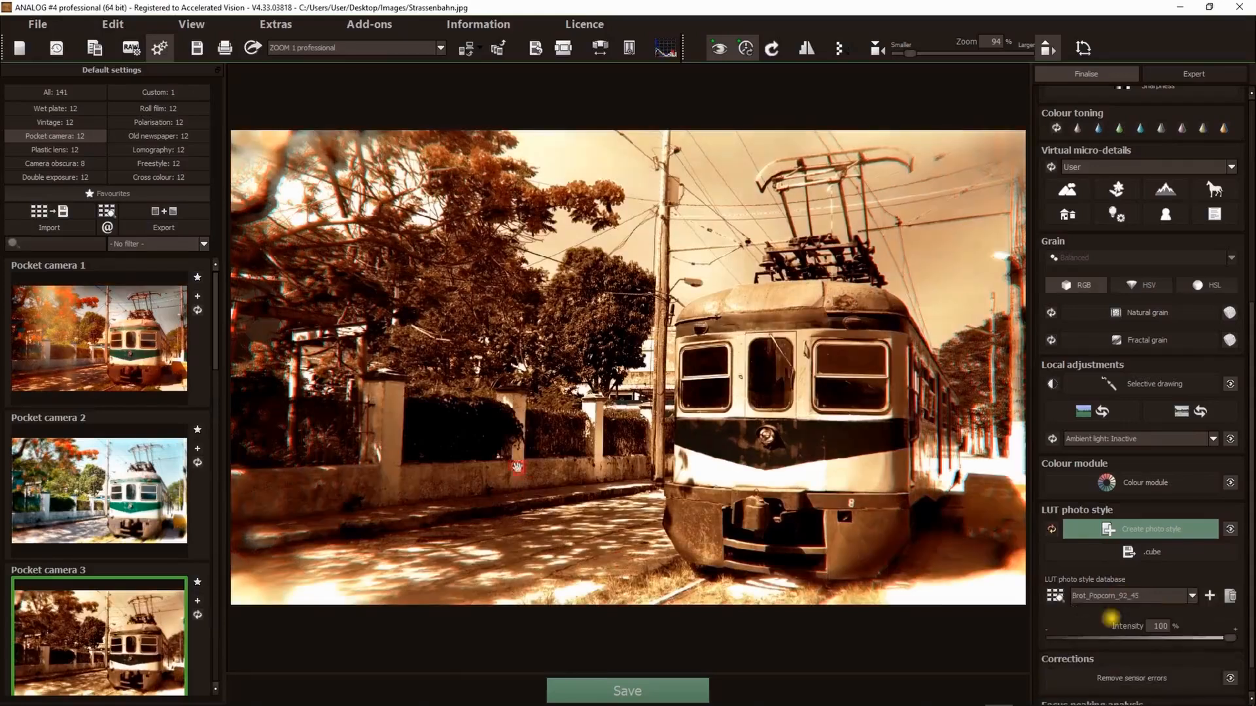
left_click(1127, 597)
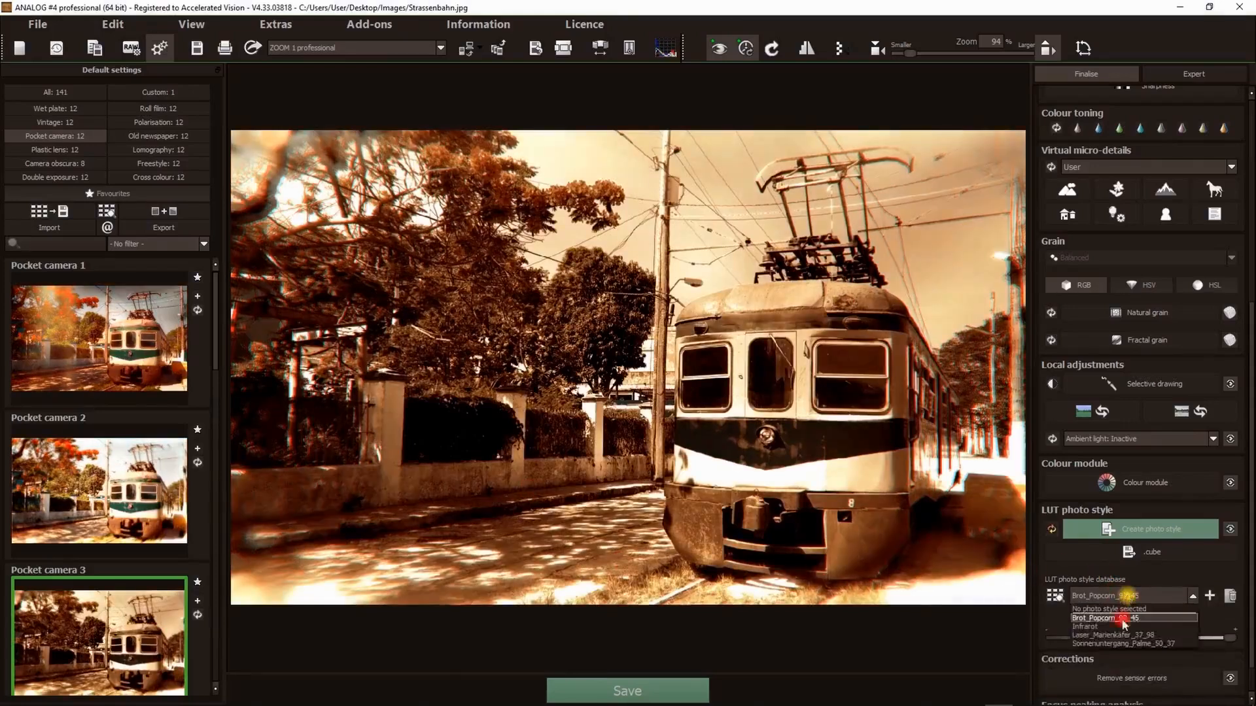
left_click(1110, 638)
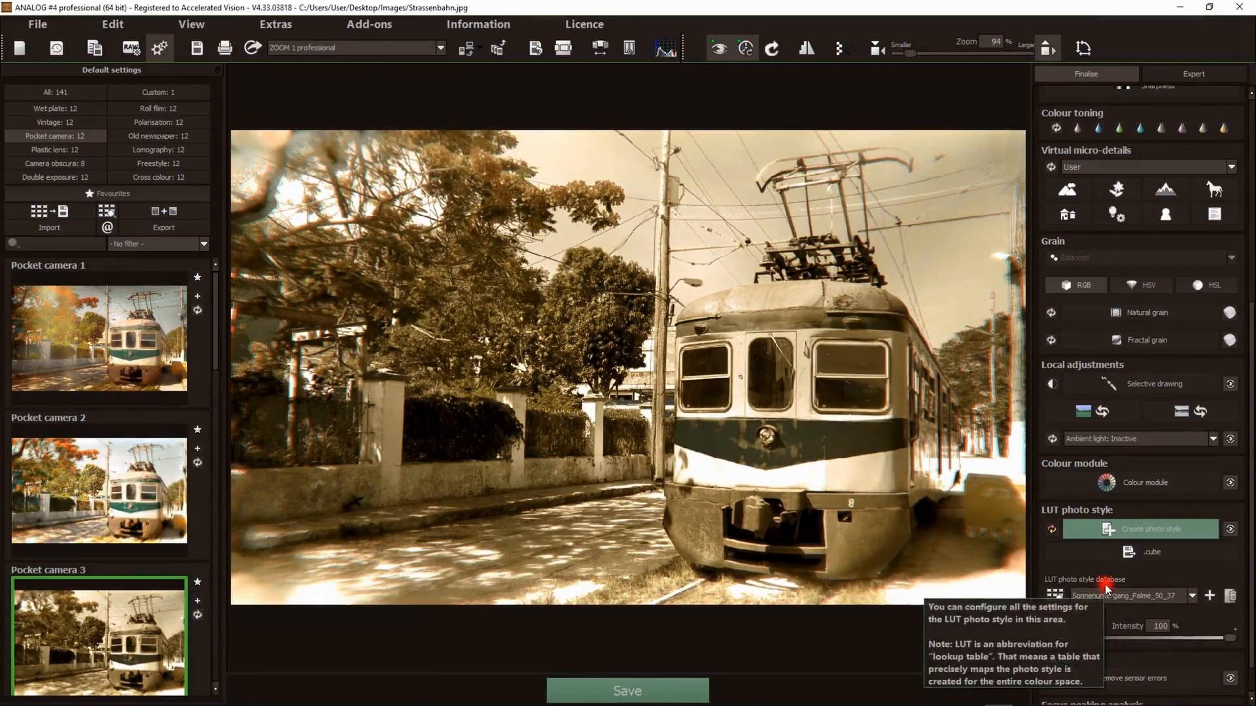
left_click(1052, 529)
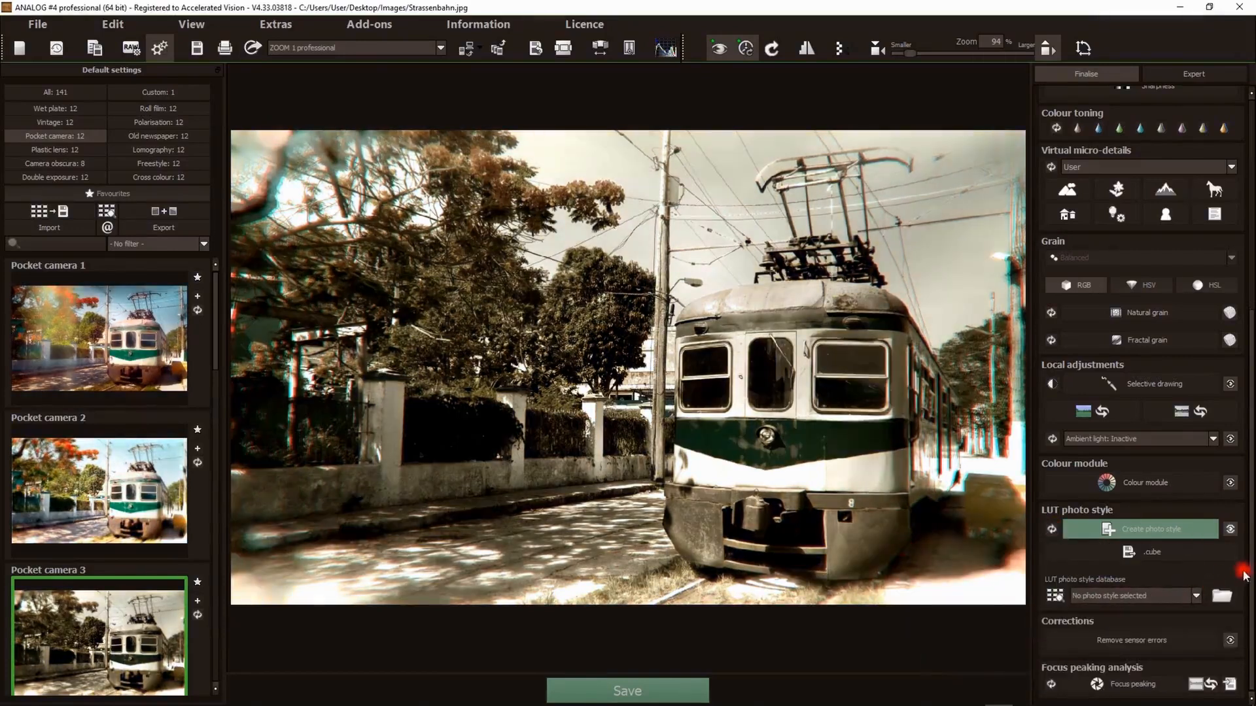
- Remove a sensor error on the tram's front number with a smaller correction area size
left_click(1103, 641)
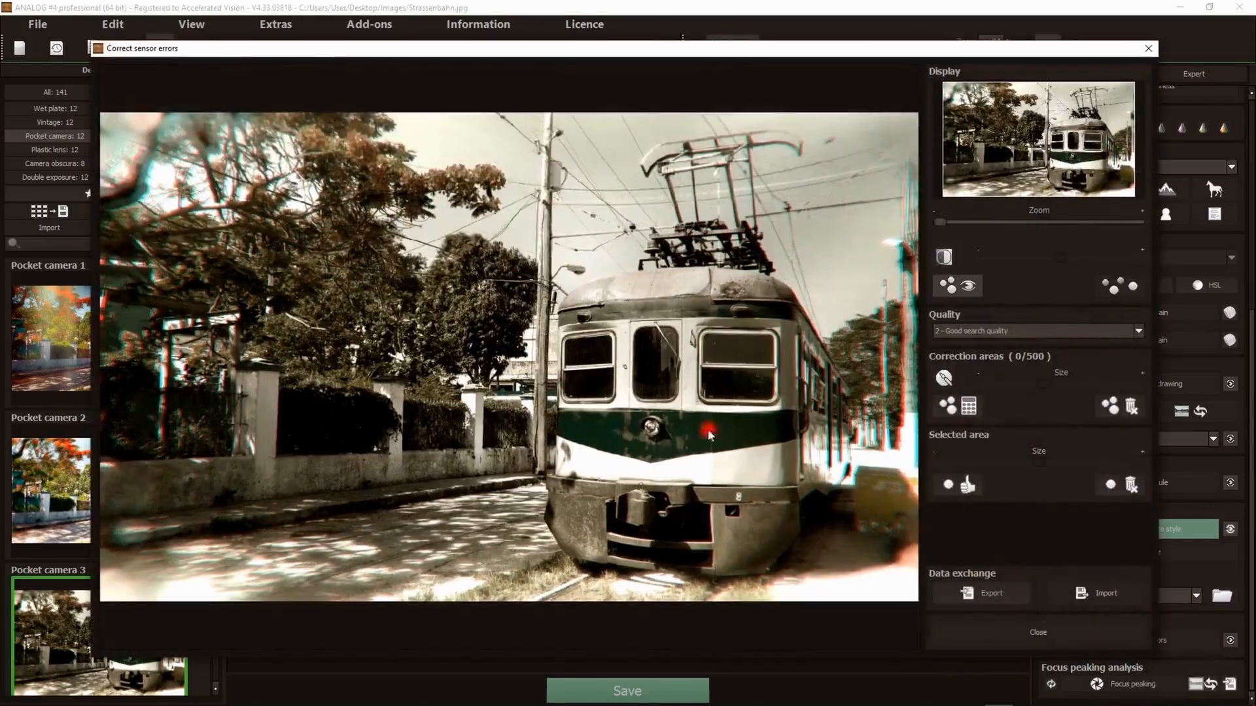
scroll(693, 528, "up", 8)
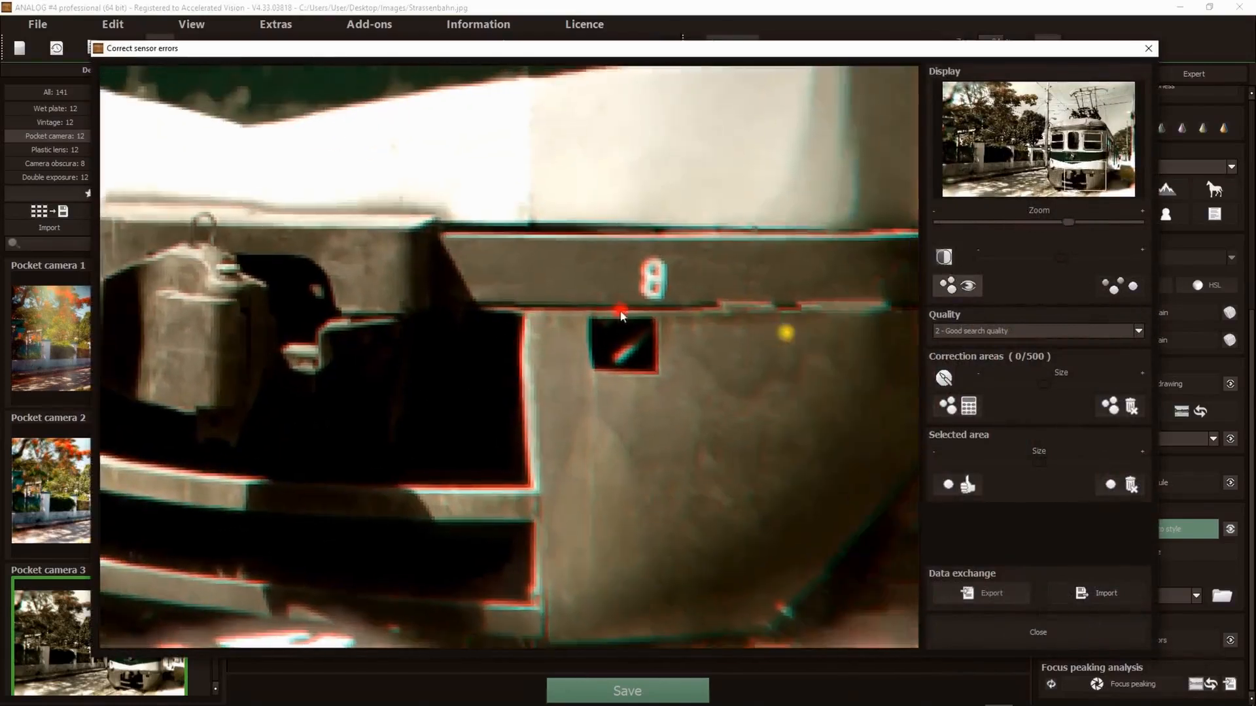
left_click(944, 378)
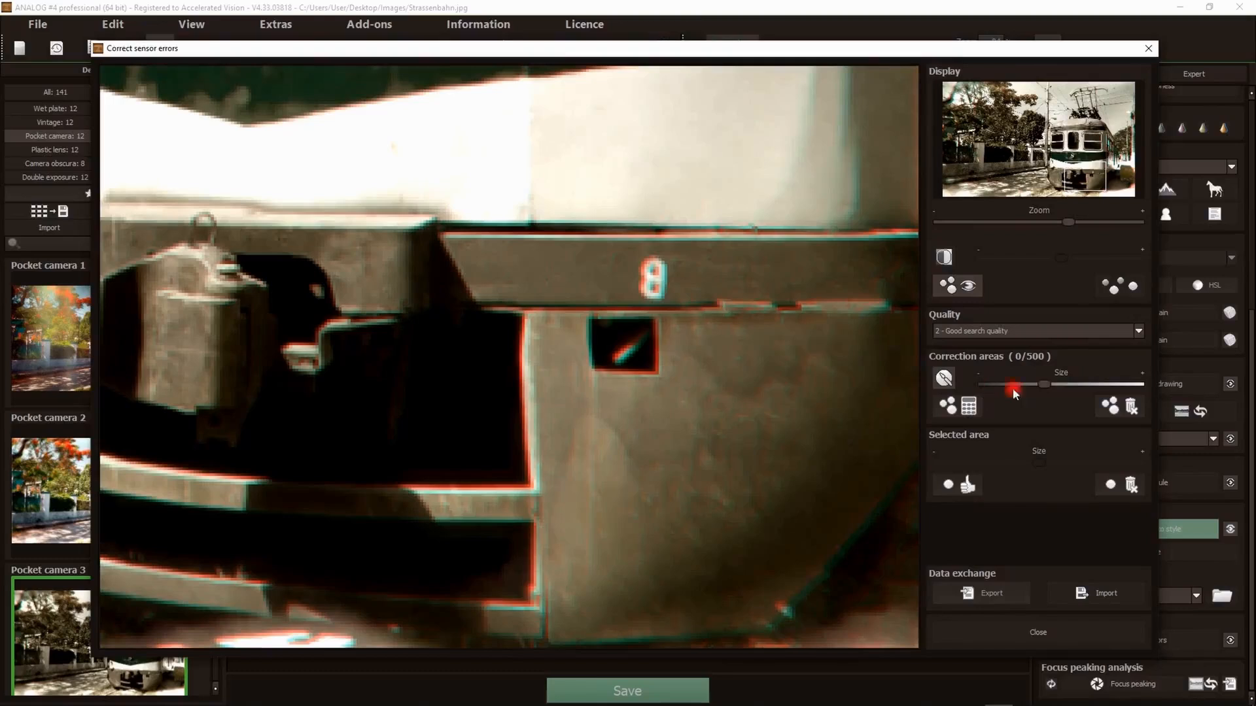
left_click_drag(1047, 386, 1010, 389)
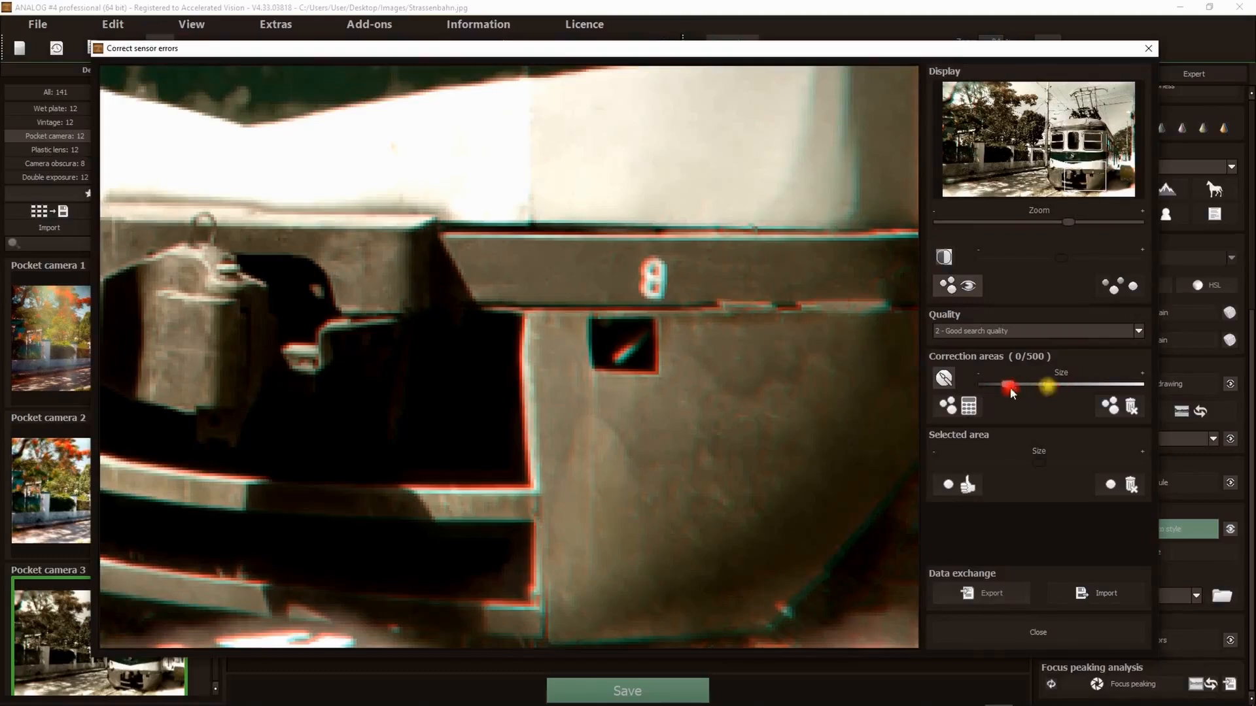
left_click(653, 277)
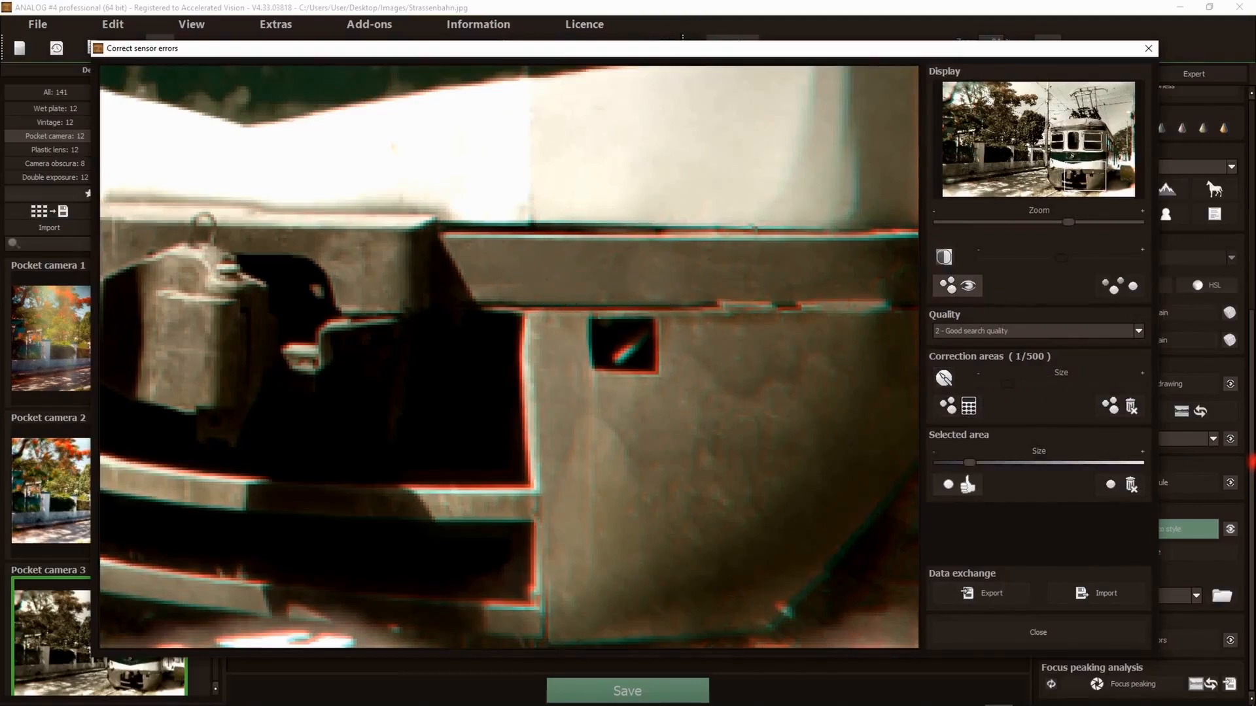
left_click(1023, 634)
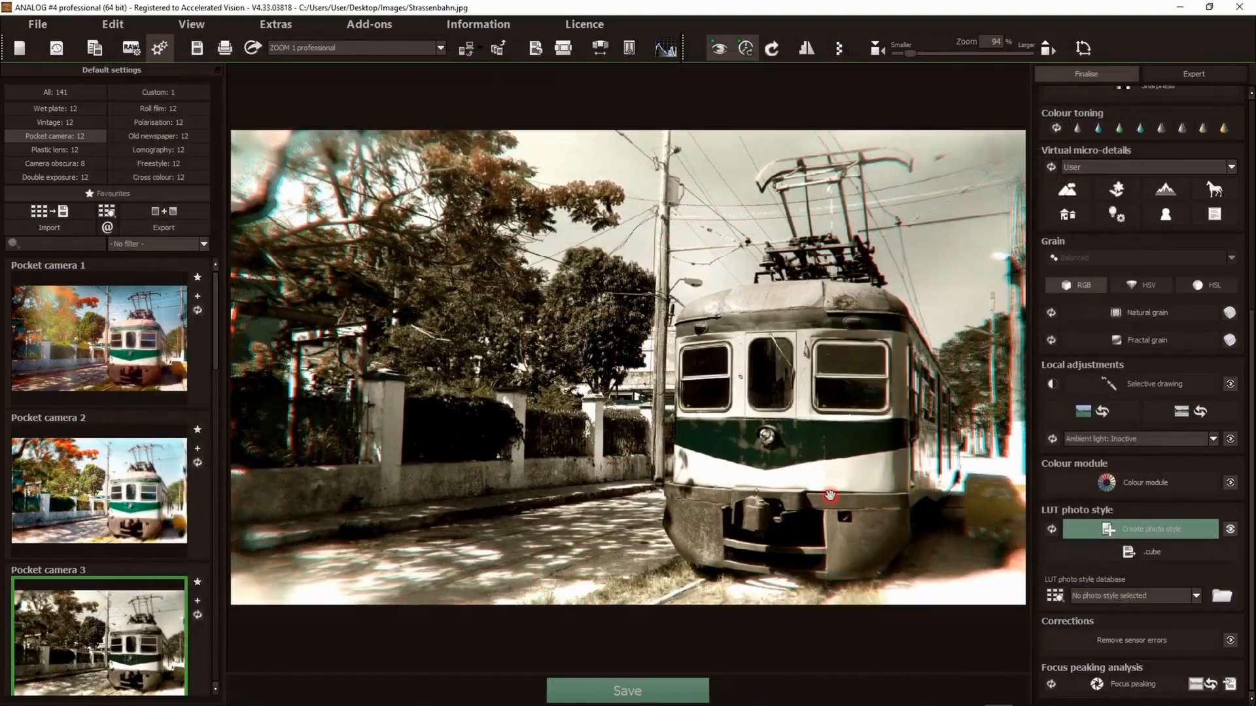
- Turn on the focus peaking analysis
left_click(1091, 684)
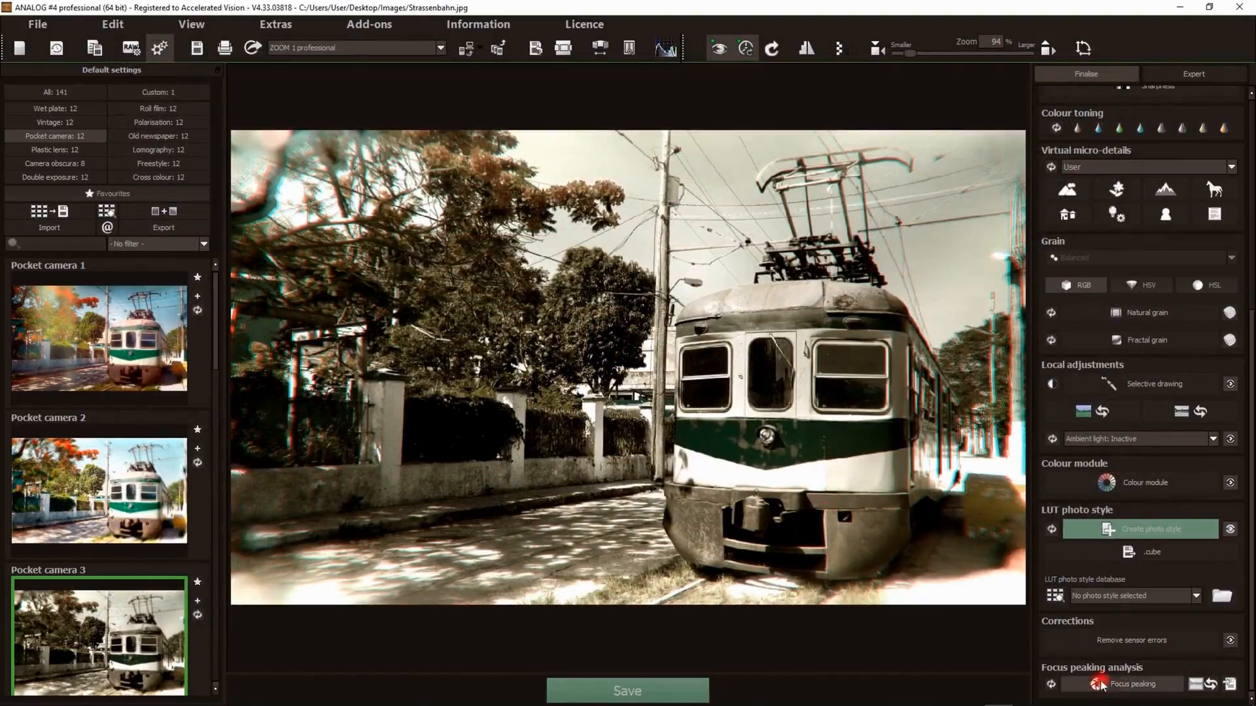